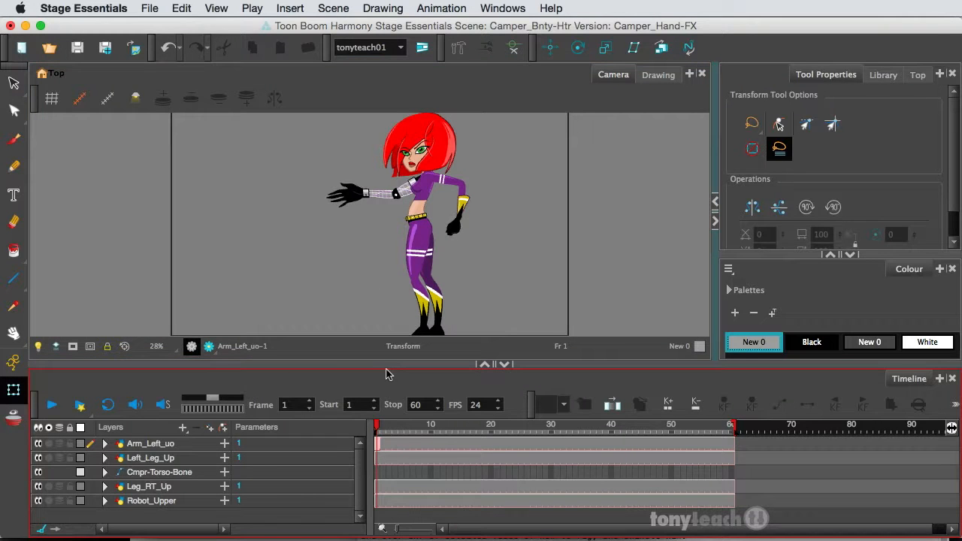
# Enlarge the Camera view and rotate the whole left arm forward and up over the face with the Transform tool
pyautogui.moveTo(382, 365); pyautogui.dragTo(381, 404)
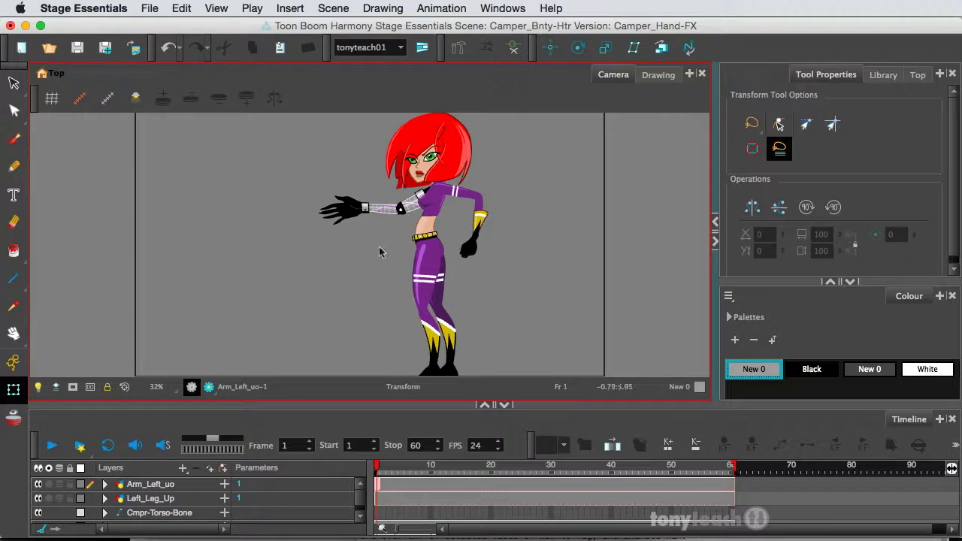
pyautogui.click(20, 389)
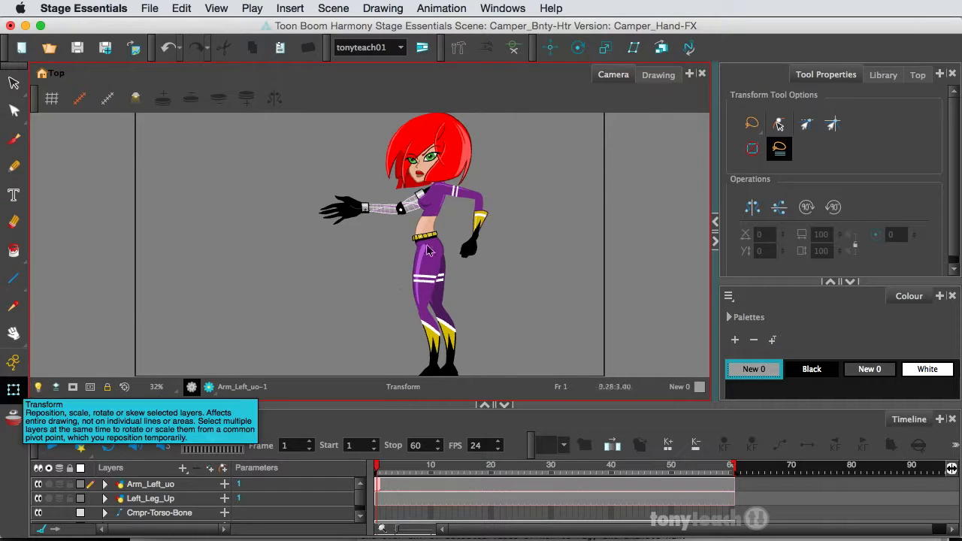
pyautogui.click(456, 196)
pyautogui.moveTo(501, 265); pyautogui.dragTo(318, 266)
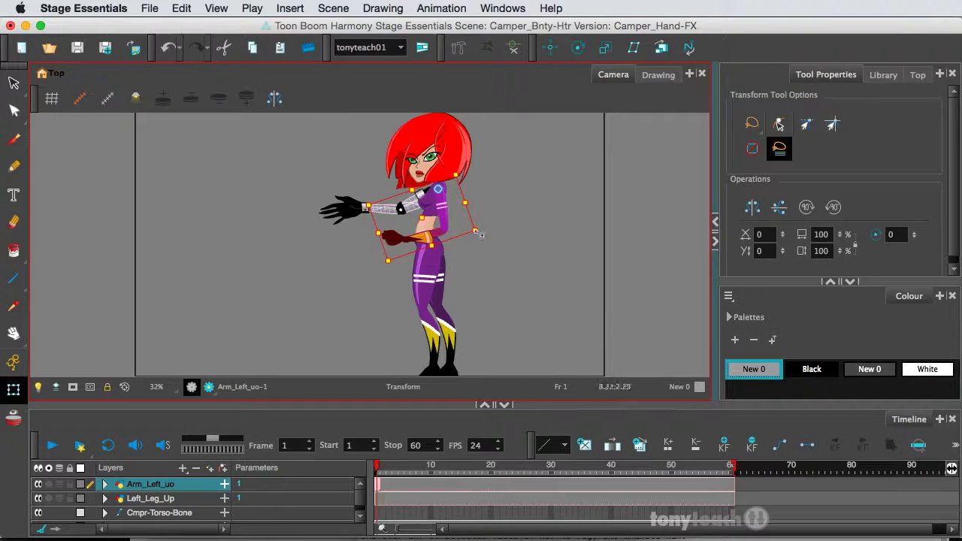
pyautogui.moveTo(487, 233); pyautogui.dragTo(406, 174)
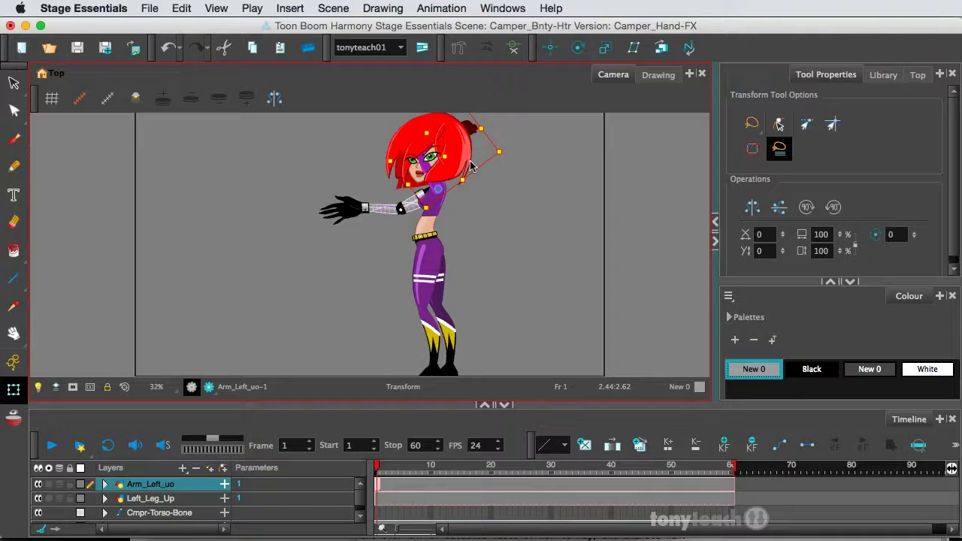
# Rotate the raised left arm back down about the shoulder so its elbow sits slightly behind the torso
pyautogui.press('alt')
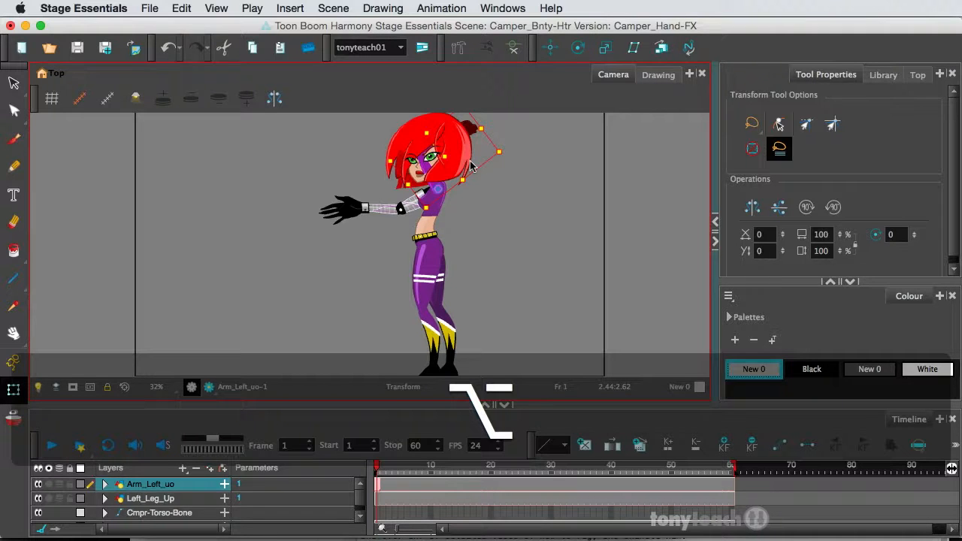
pyautogui.hotkey('alt', 'Down')
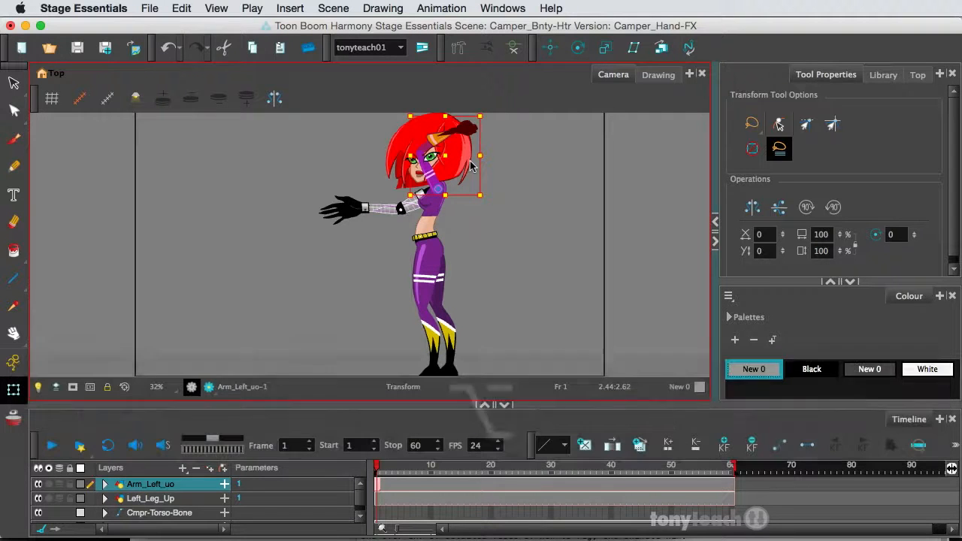
pyautogui.scroll(5, 472, 165)
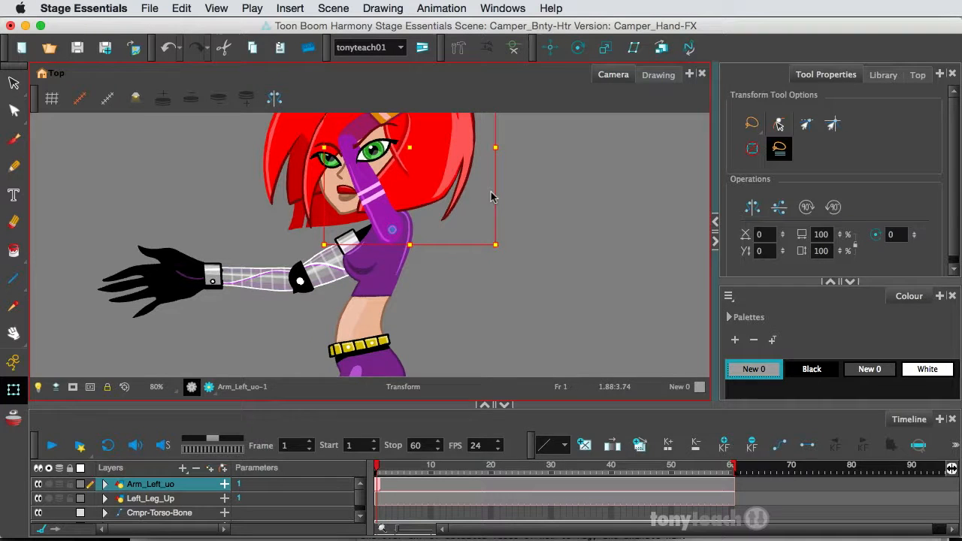
pyautogui.press('alt')
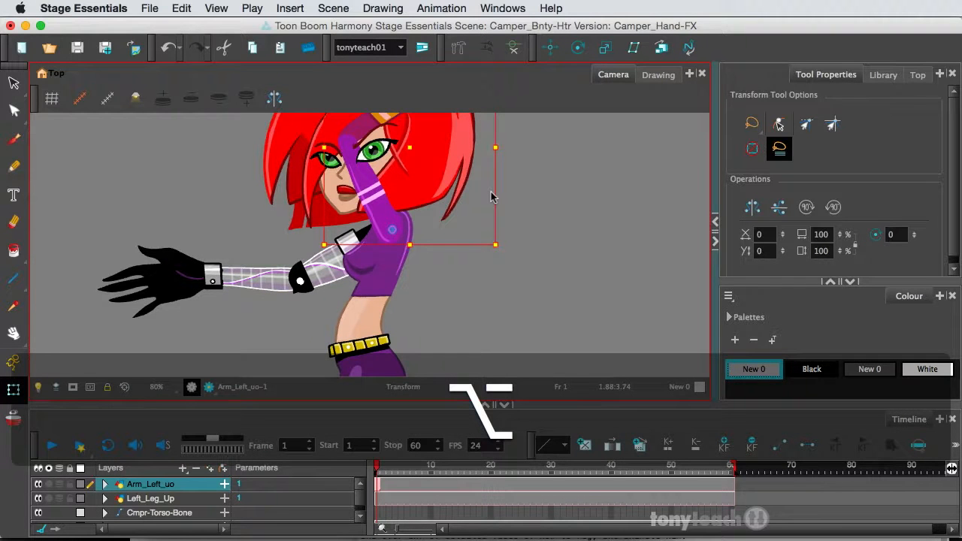
pyautogui.hotkey('alt', 'Down')
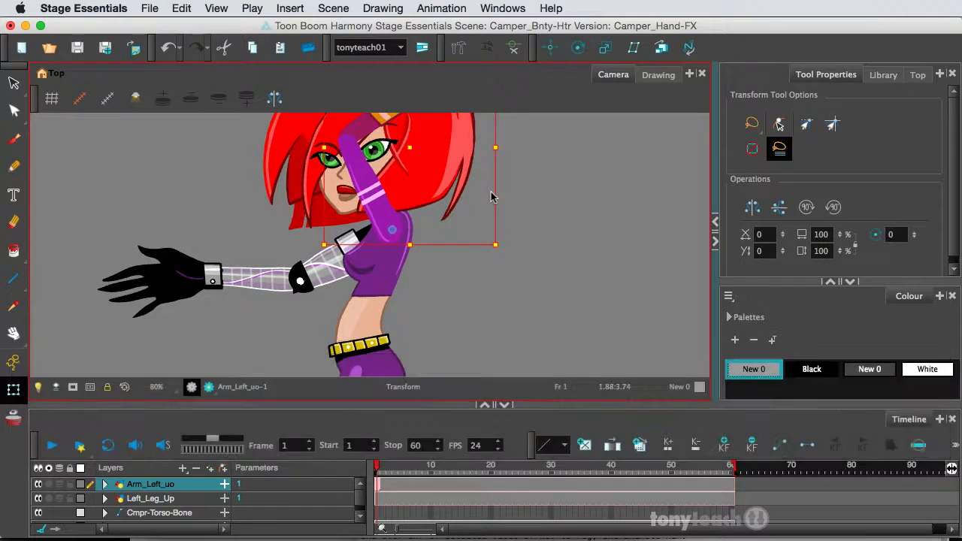
pyautogui.scroll(-1, 497, 201)
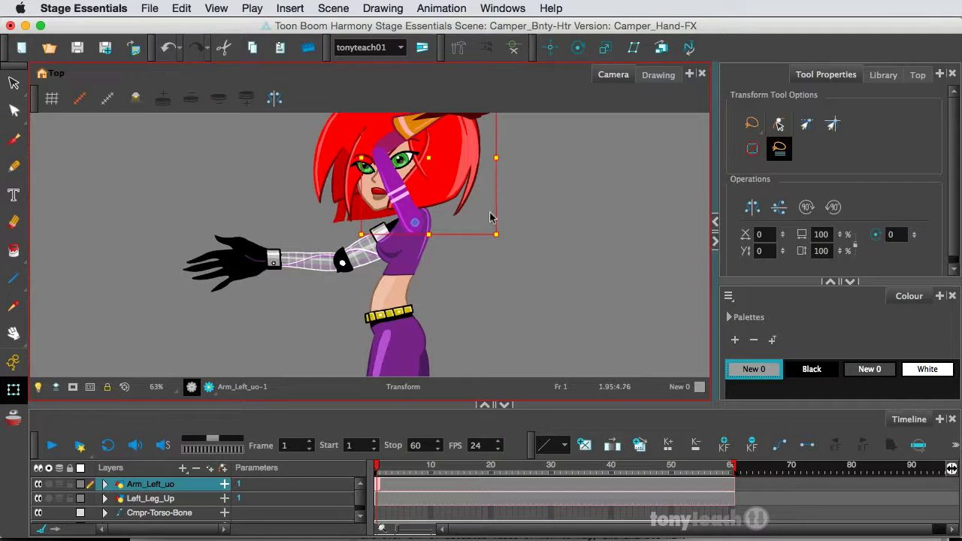
pyautogui.press('space')
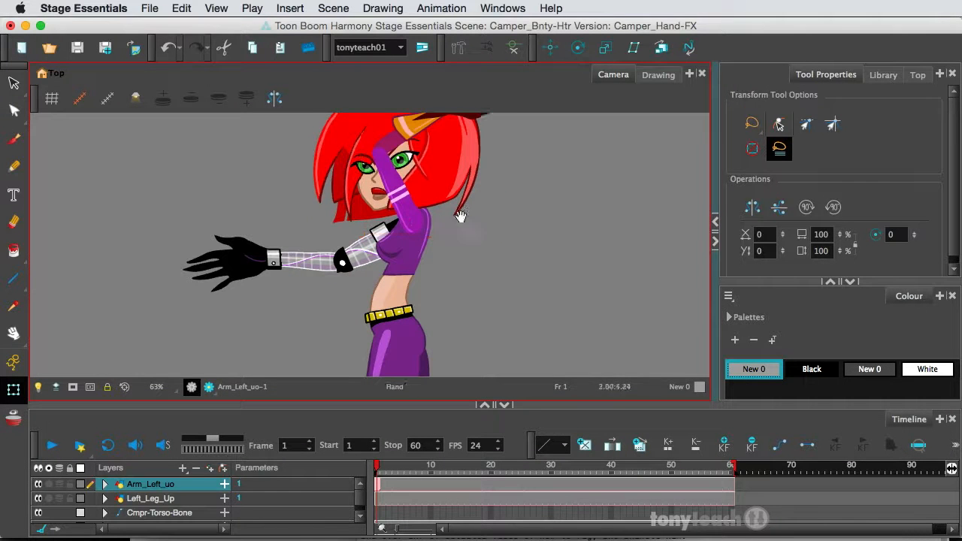
pyautogui.moveTo(461, 216); pyautogui.dragTo(458, 269)
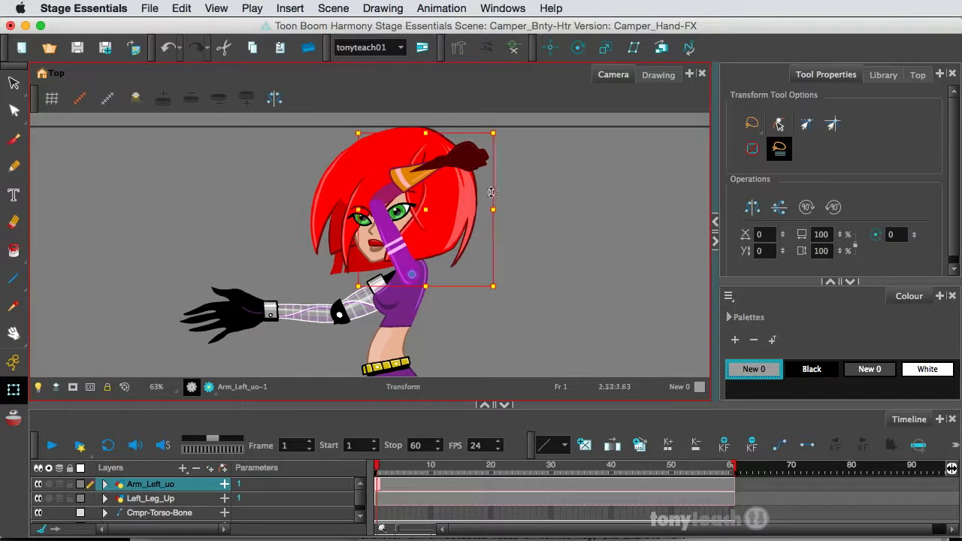
pyautogui.moveTo(501, 134); pyautogui.dragTo(329, 341)
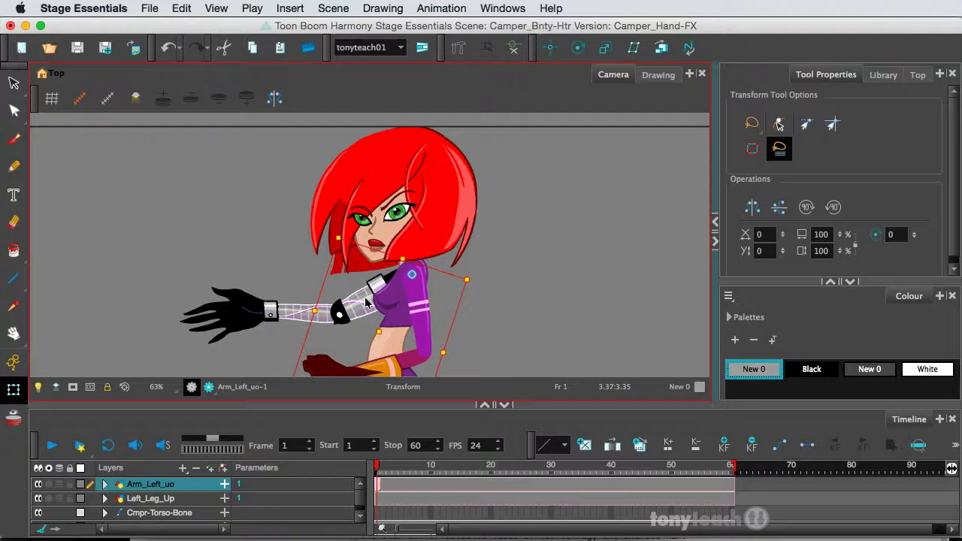
pyautogui.press('space')
pyautogui.moveTo(462, 332); pyautogui.dragTo(459, 267)
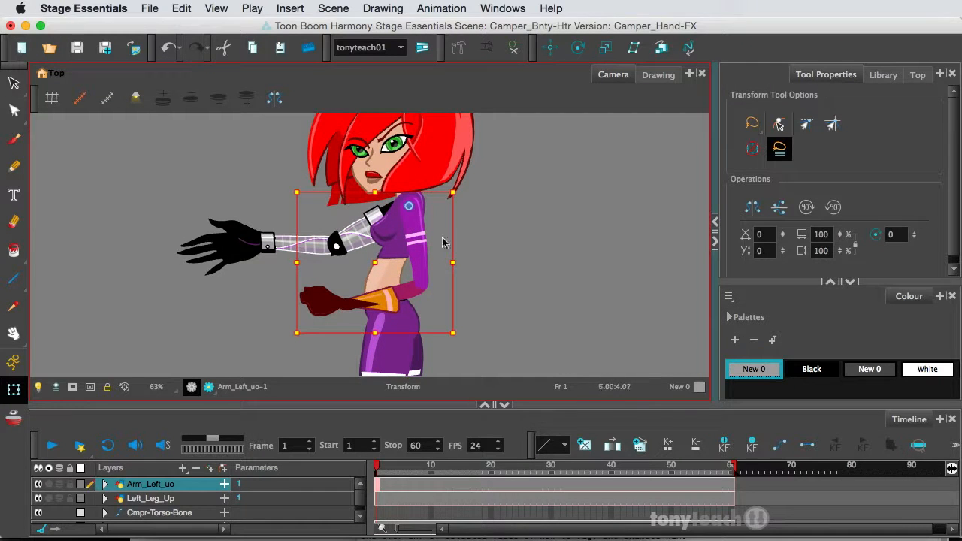
pyautogui.press('super+z')
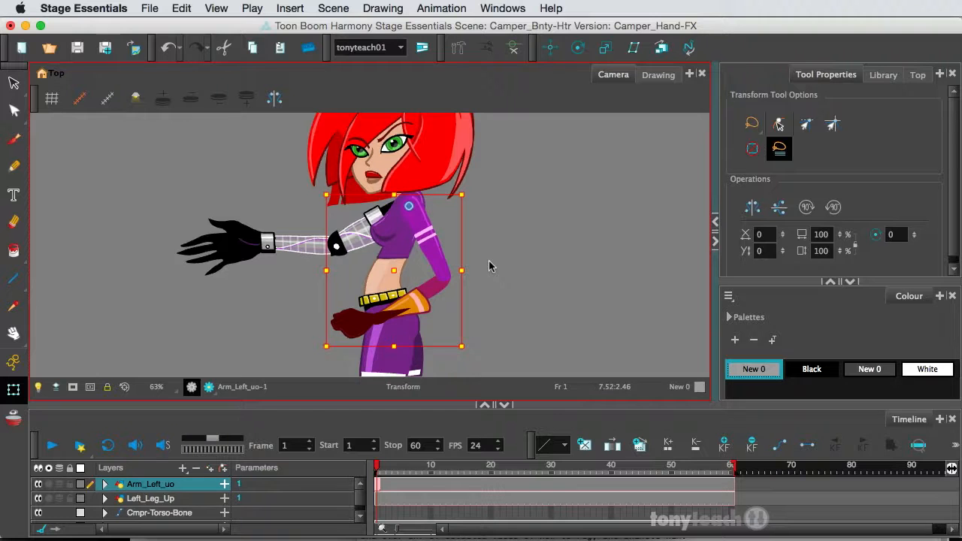
# Rotate the left forearm down at the elbow to hang beside the hip, and adjust the left hand at the wrist
pyautogui.press('b')
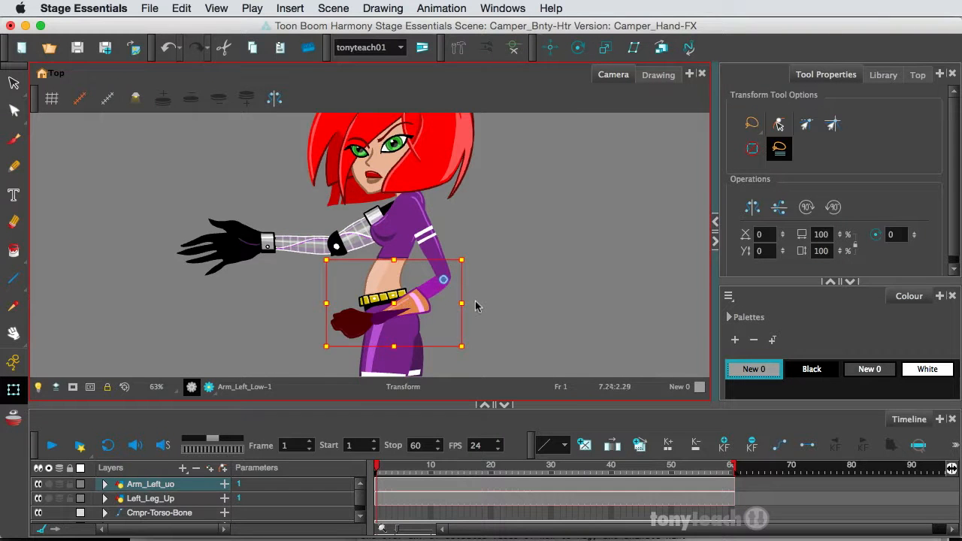
pyautogui.press('super+z')
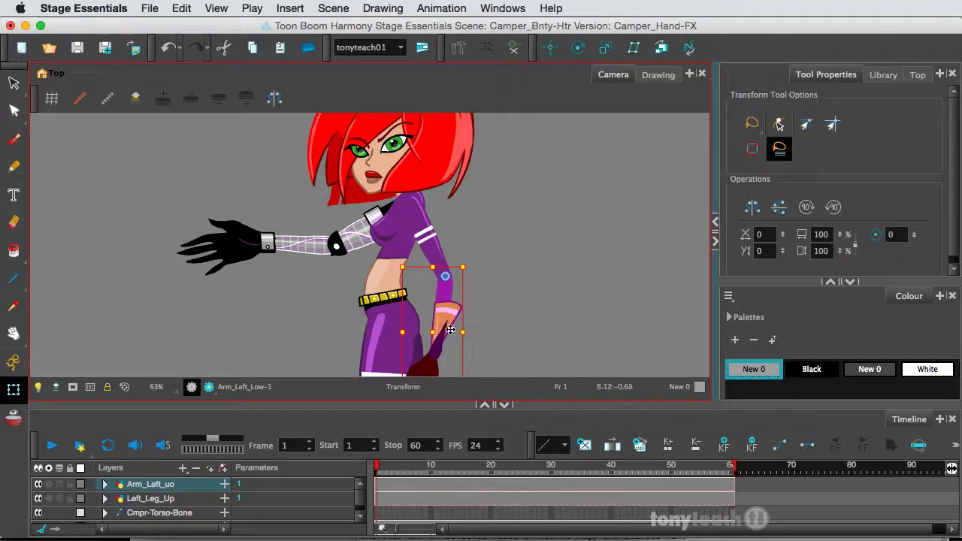
pyautogui.click(450, 330)
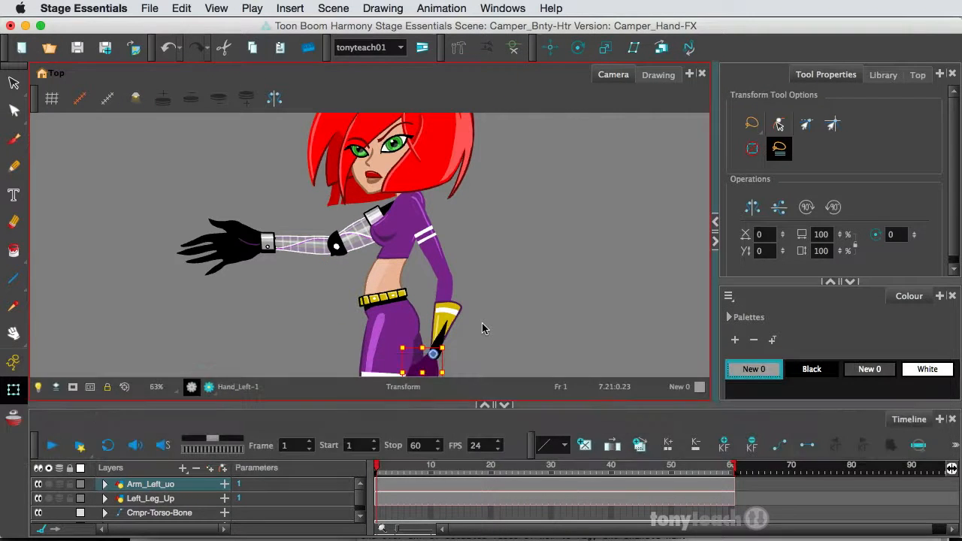
pyautogui.press(']')
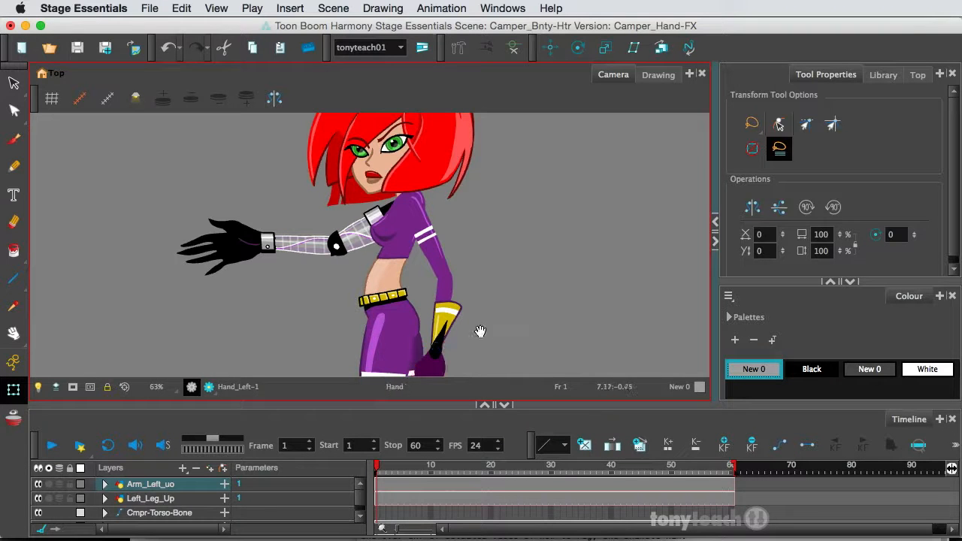
pyautogui.scroll(-3, 476, 328)
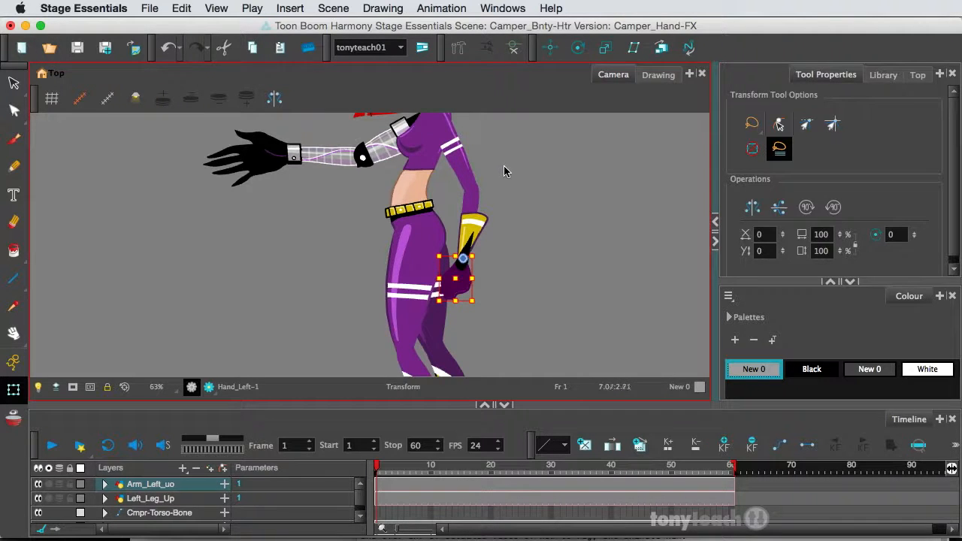
pyautogui.scroll(4, 496, 225)
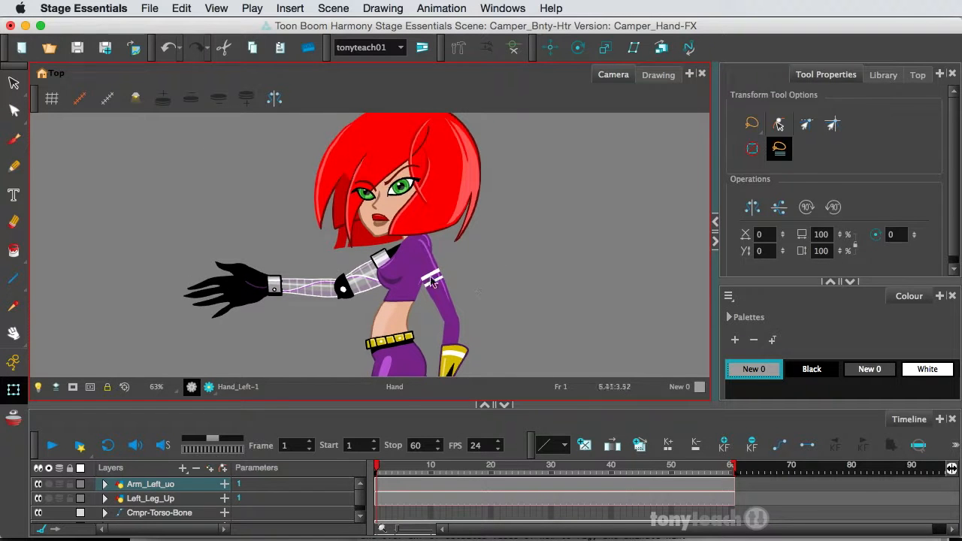
# Rotate the whole robotic arm slightly downward about the shoulder
pyautogui.click(372, 279)
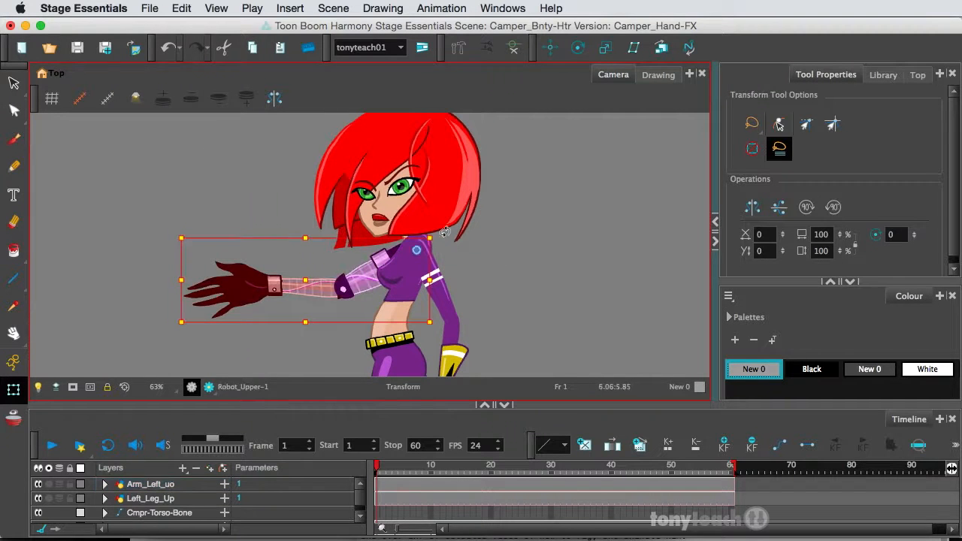
pyautogui.moveTo(442, 236)
pyautogui.mouseDown()
pyautogui.moveTo(452, 275)
pyautogui.moveTo(440, 230)
pyautogui.mouseUp()
pyautogui.scroll(-3, 484, 282)
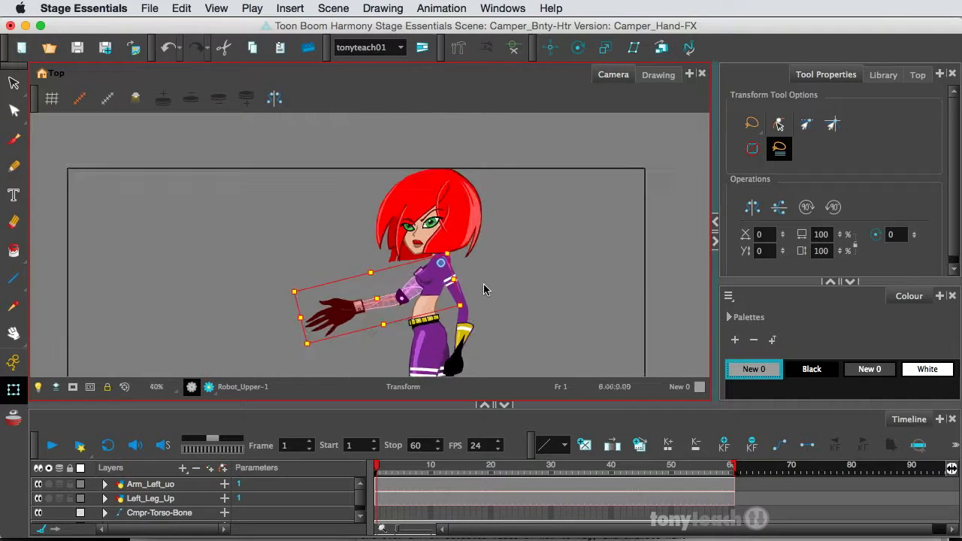
# Rotate the left leg forward at the hip into a stepping pose
pyautogui.click(446, 339)
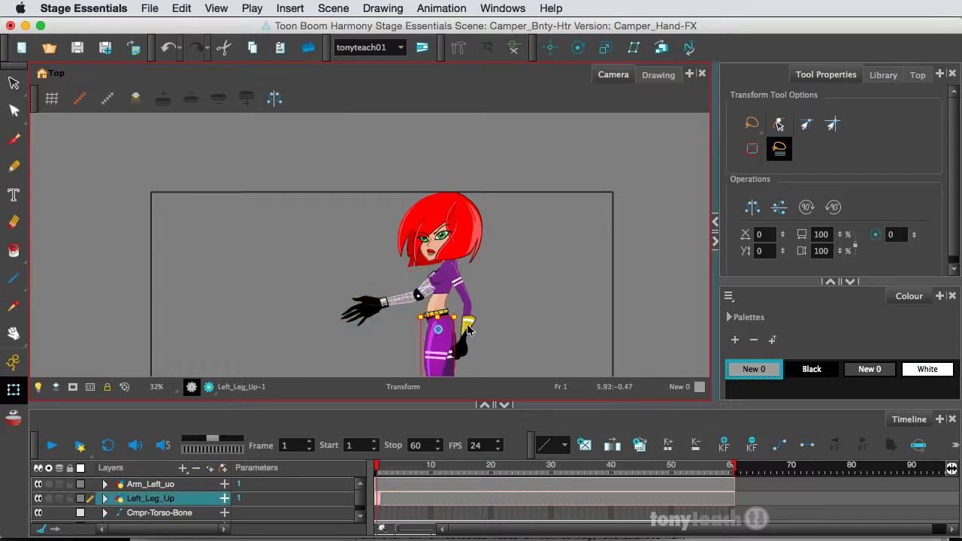
pyautogui.moveTo(462, 315)
pyautogui.mouseDown()
pyautogui.moveTo(470, 335)
pyautogui.moveTo(464, 424)
pyautogui.moveTo(463, 367)
pyautogui.moveTo(473, 346)
pyautogui.moveTo(463, 326)
pyautogui.mouseUp()
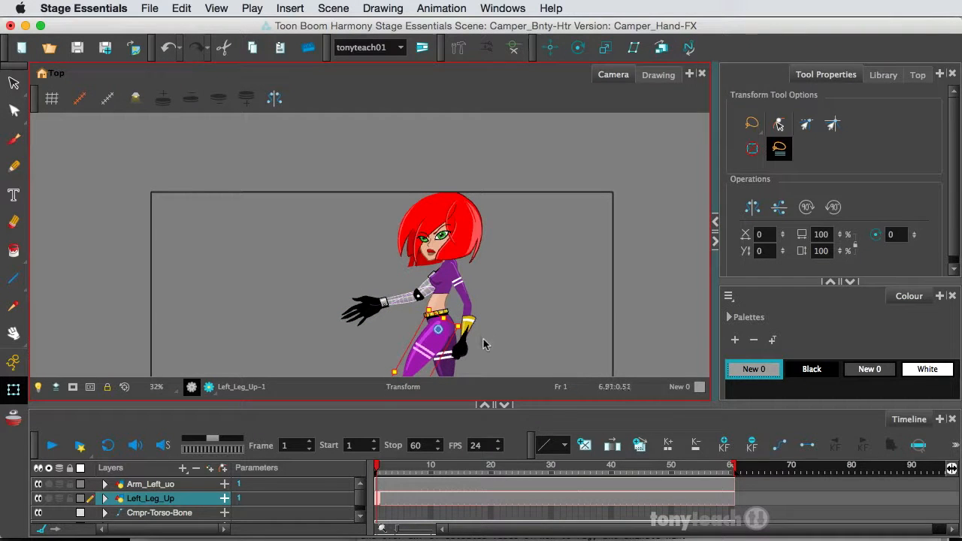
pyautogui.scroll(-5, 463, 355)
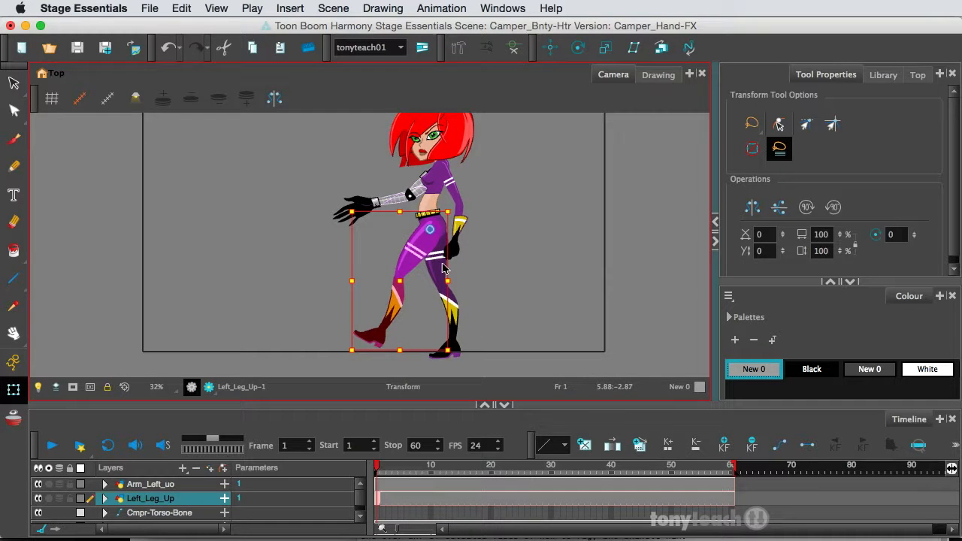
# Select the right upper leg and switch the selection to its lower leg
pyautogui.click(451, 266)
pyautogui.moveTo(473, 221); pyautogui.dragTo(502, 221)
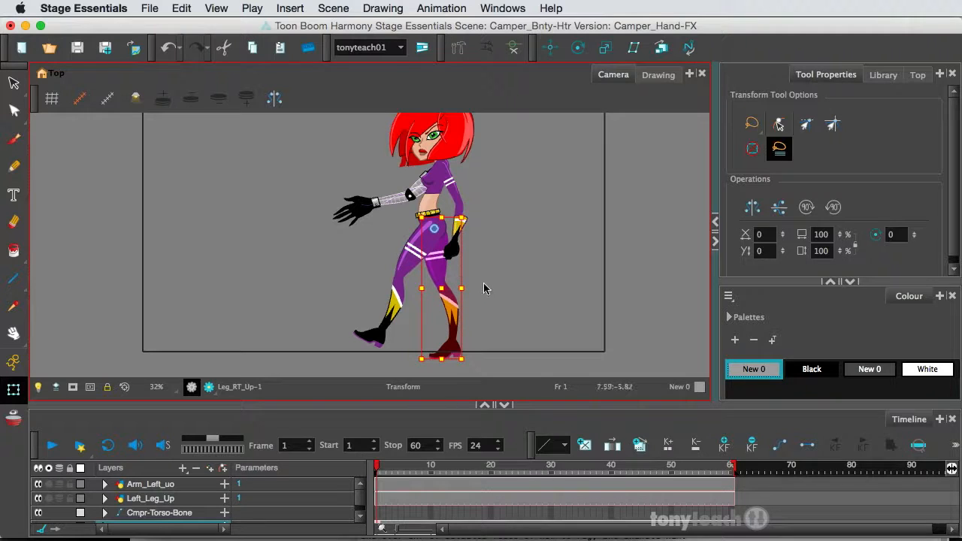
pyautogui.hotkey('shift', 'b')
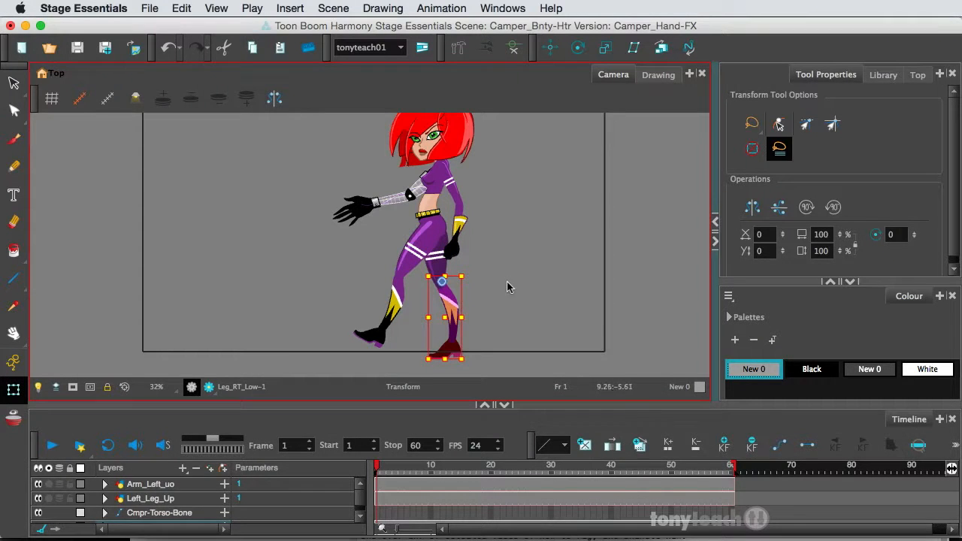
pyautogui.click(507, 283)
# Undo the forward rotation of the left leg and clear the selection
pyautogui.click(434, 243)
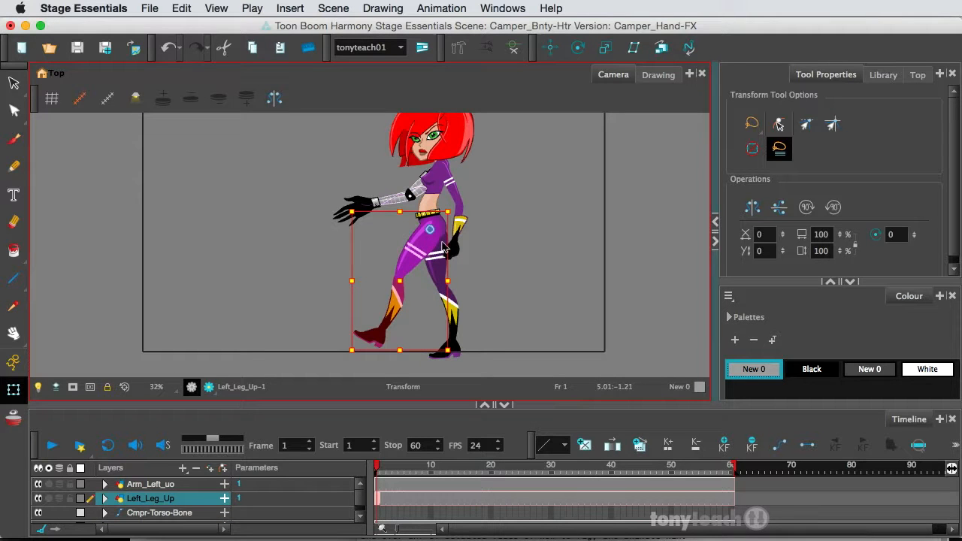
pyautogui.press('super+z')
pyautogui.click(511, 259)
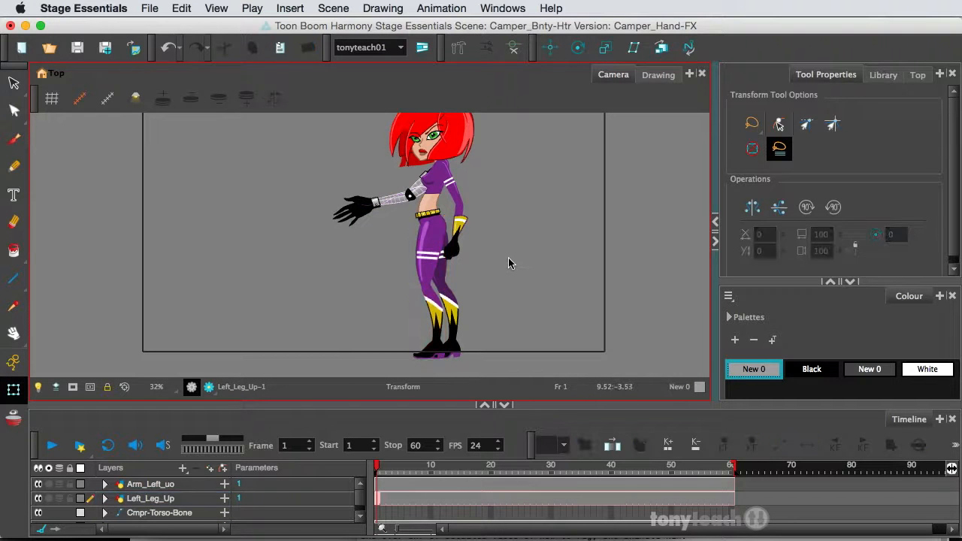
# Rotate the robotic upper arm back up at the shoulder until the arm extends roughly horizontally forward
pyautogui.click(460, 194)
pyautogui.click(526, 209)
pyautogui.click(416, 190)
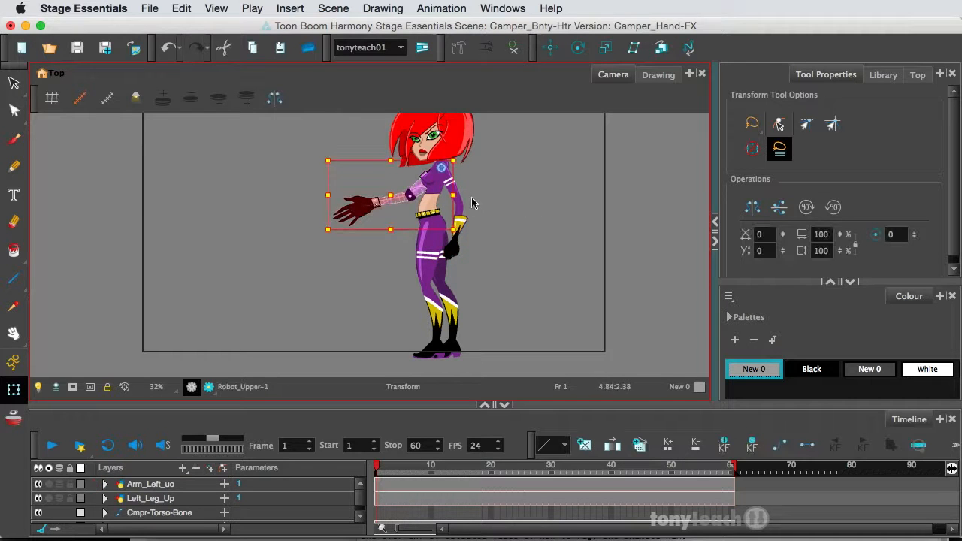
pyautogui.moveTo(491, 199); pyautogui.dragTo(510, 204)
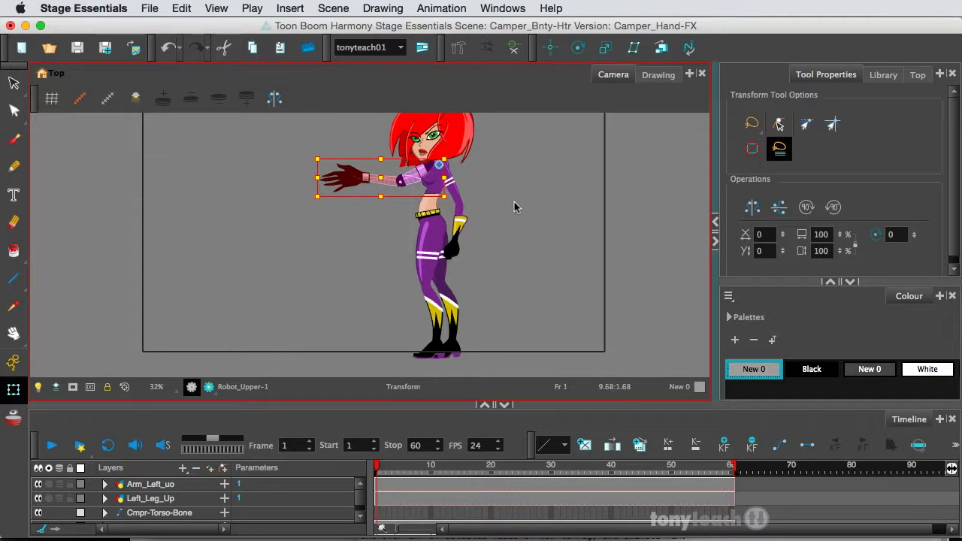
pyautogui.click(514, 201)
# Rotate the robotic forearm slightly up at the elbow and tilt its hand slightly down at the wrist
pyautogui.click(386, 185)
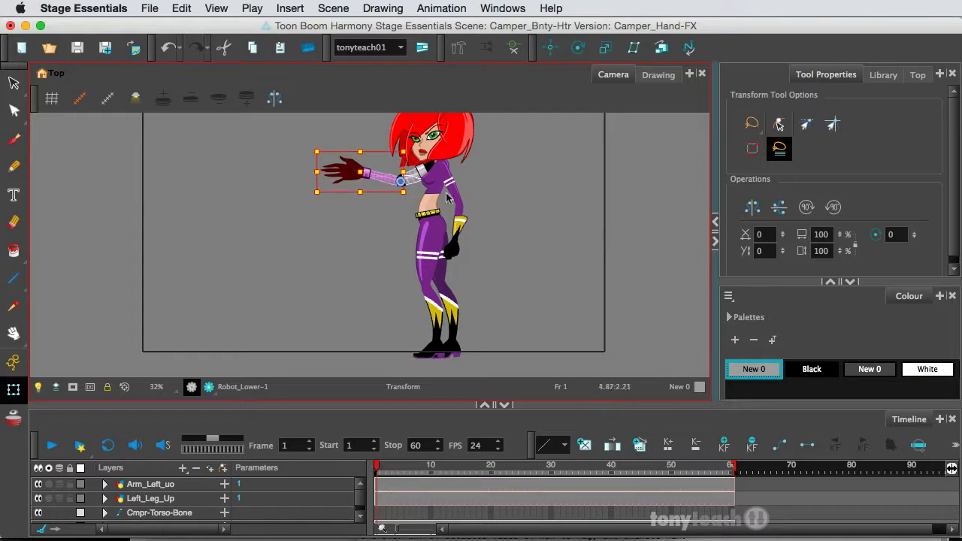
pyautogui.click(344, 243)
pyautogui.click(351, 180)
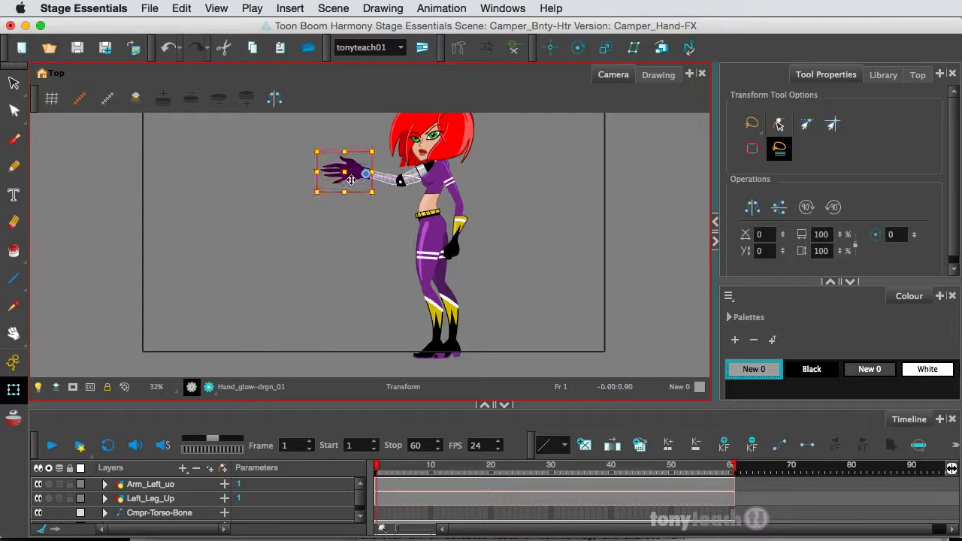
pyautogui.click(348, 243)
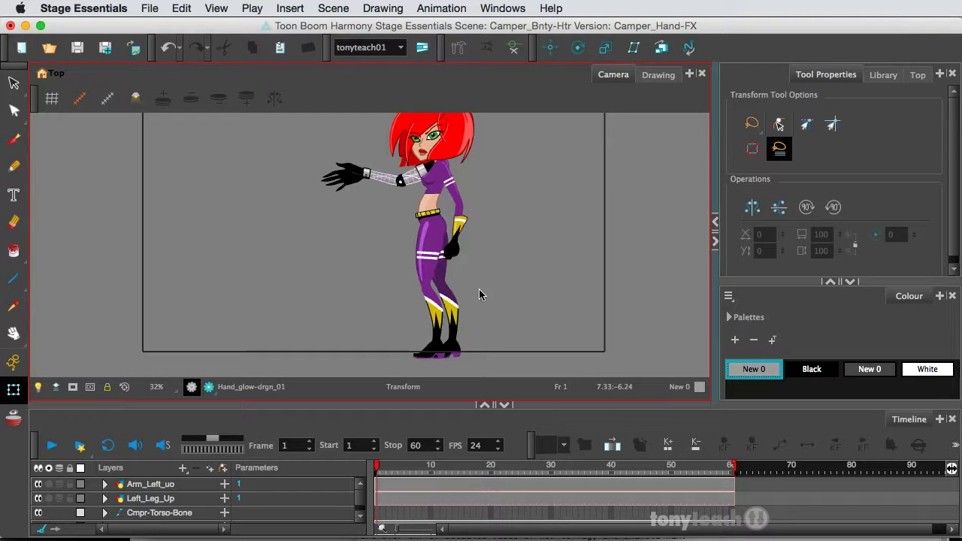
# Enlarge the Timeline to list all the character's layers and bring the upper body into the Camera view
pyautogui.moveTo(387, 402); pyautogui.dragTo(390, 341)
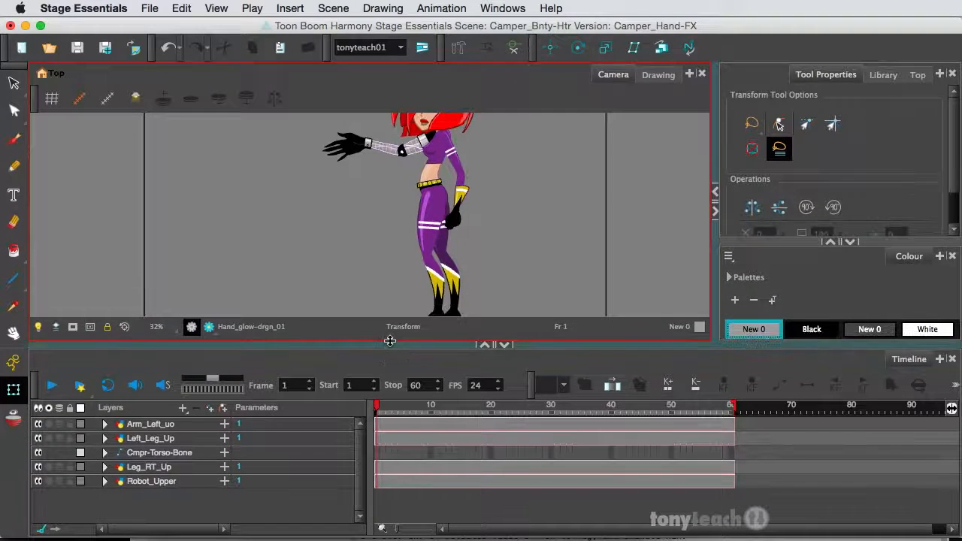
pyautogui.click(367, 357)
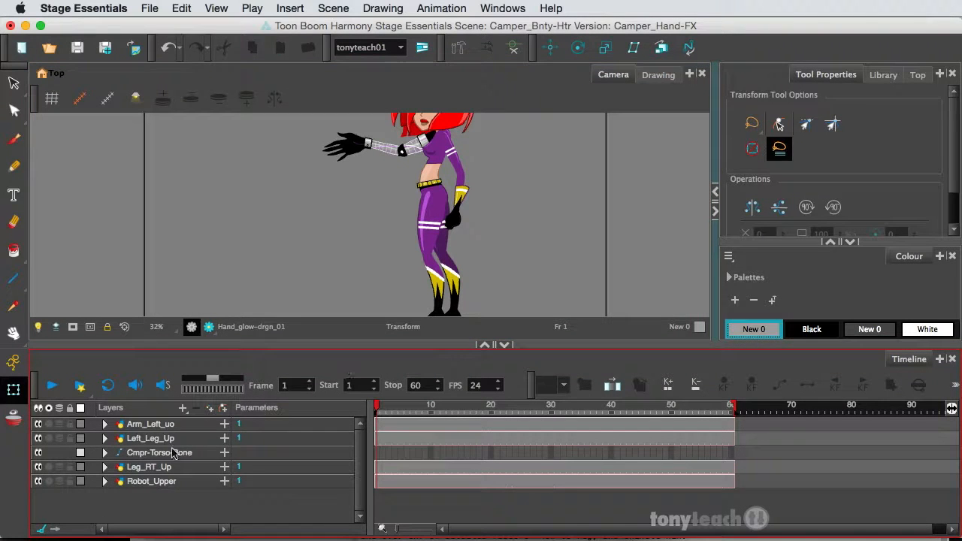
pyautogui.click(462, 213)
pyautogui.press('space')
pyautogui.moveTo(489, 163); pyautogui.dragTo(470, 251)
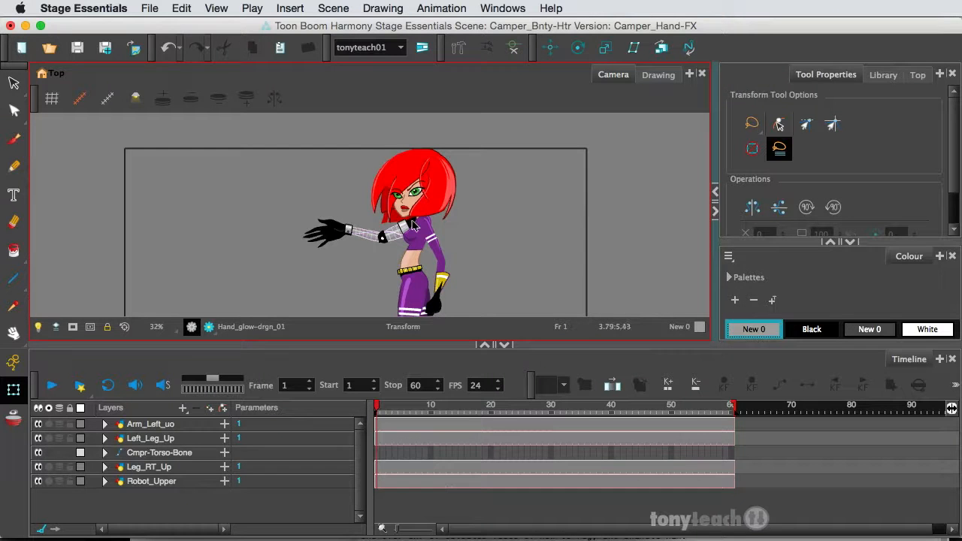
# Select the torso, show its deformation controls and rotate the upper bone to tilt the head slightly back
pyautogui.scroll(1, 421, 226)
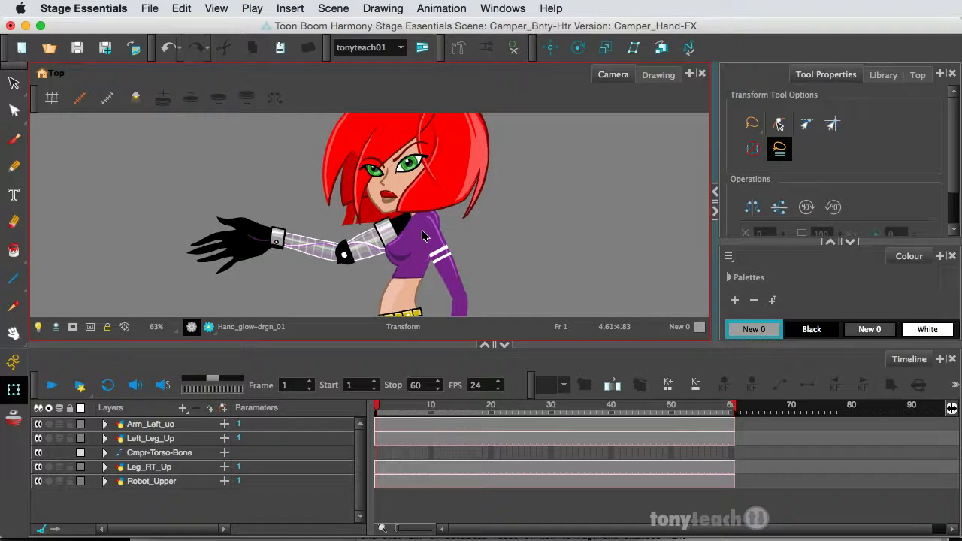
pyautogui.click(422, 235)
pyautogui.click(402, 244)
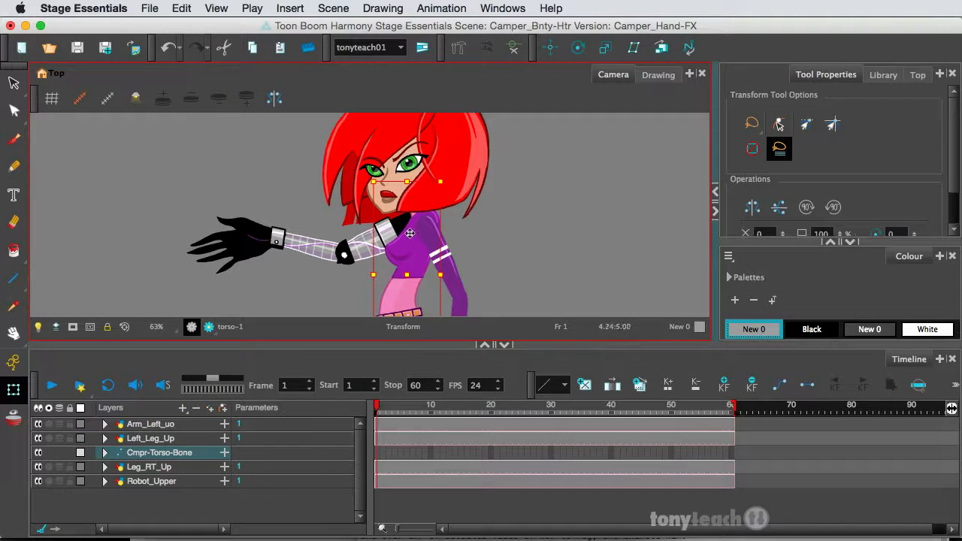
pyautogui.click(513, 50)
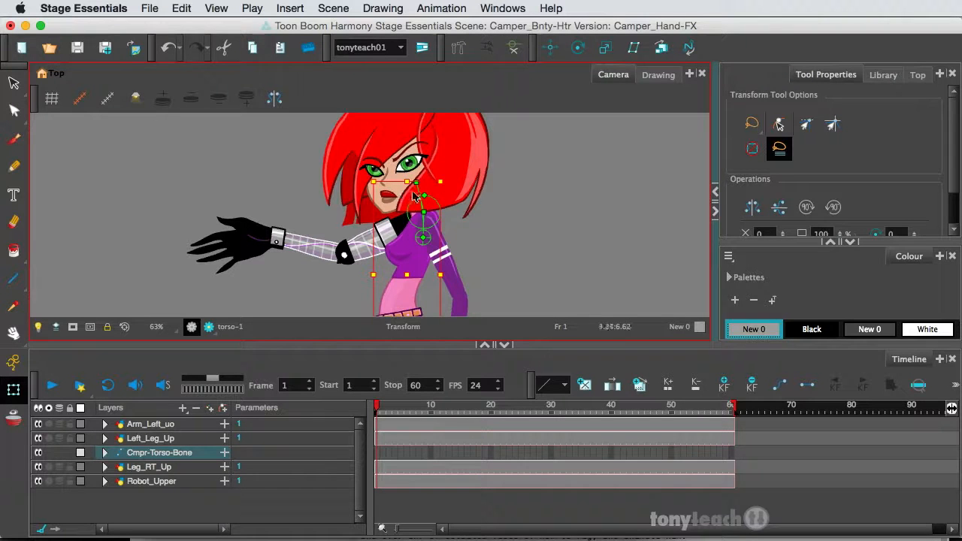
pyautogui.moveTo(417, 192)
pyautogui.mouseDown()
pyautogui.moveTo(435, 194)
pyautogui.moveTo(412, 193)
pyautogui.moveTo(420, 189)
pyautogui.mouseUp()
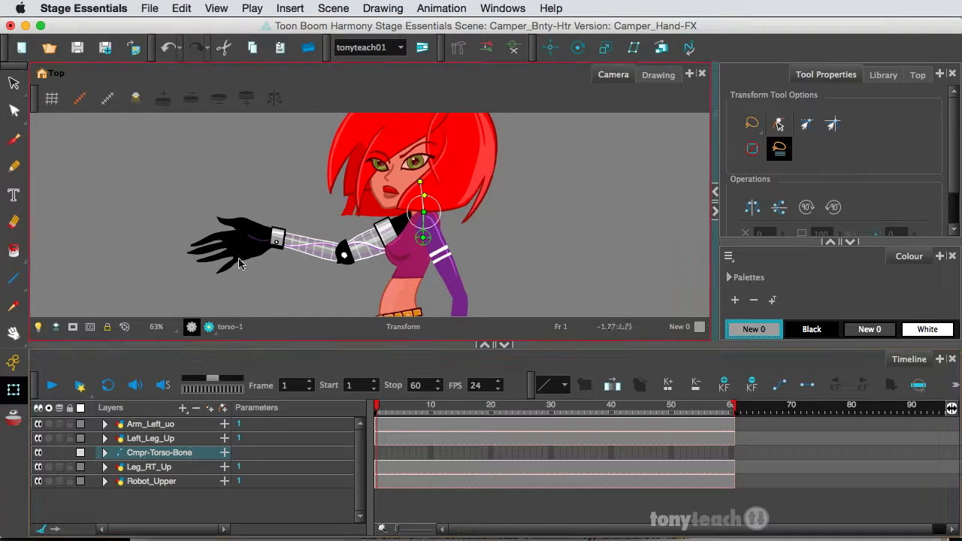
# Check which body parts belong to the arm, leg and torso layers by selecting Arm_Left_uo through Cmpr-Torso-Bone together and individually
pyautogui.scroll(-3, 240, 276)
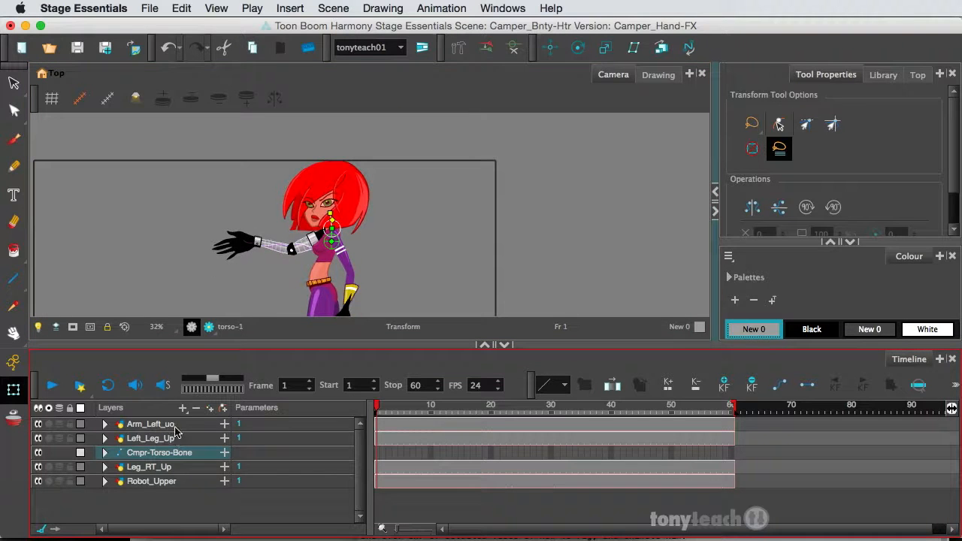
pyautogui.click(174, 425)
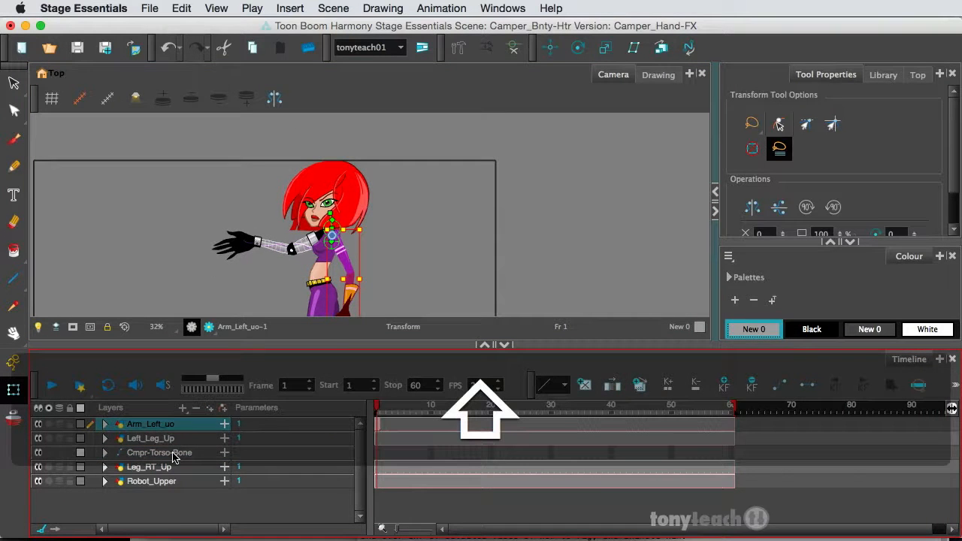
pyautogui.keyDown('shift'); pyautogui.click(173, 454); pyautogui.keyUp('shift')
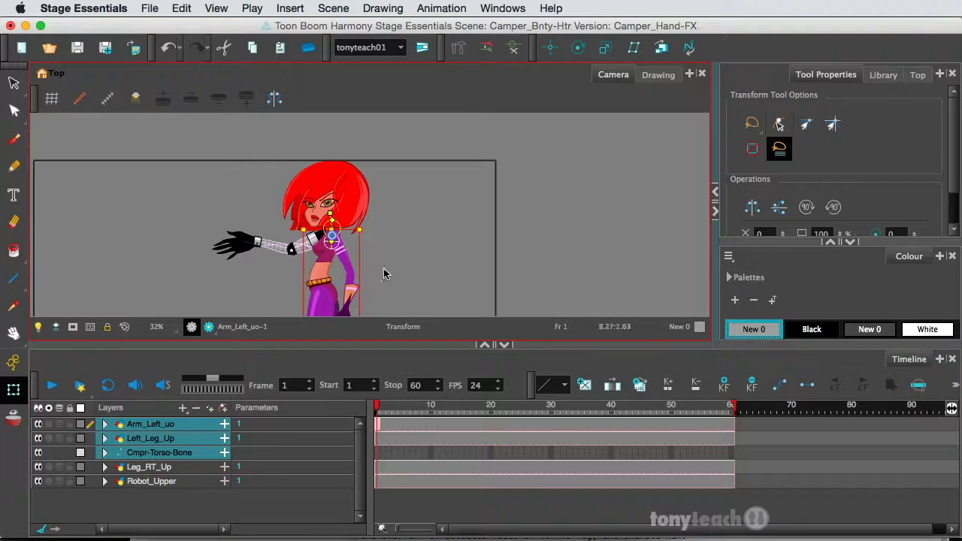
pyautogui.moveTo(382, 277); pyautogui.dragTo(397, 236)
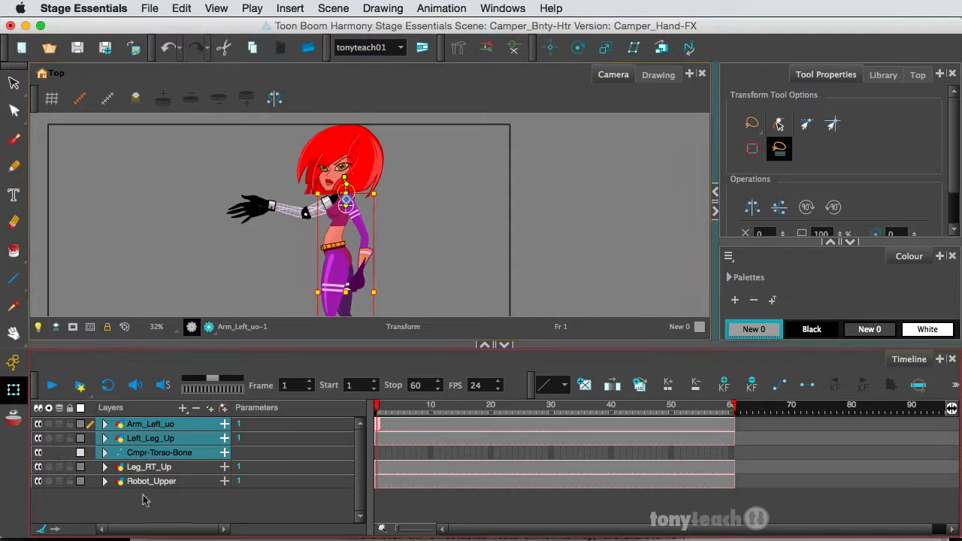
pyautogui.click(145, 501)
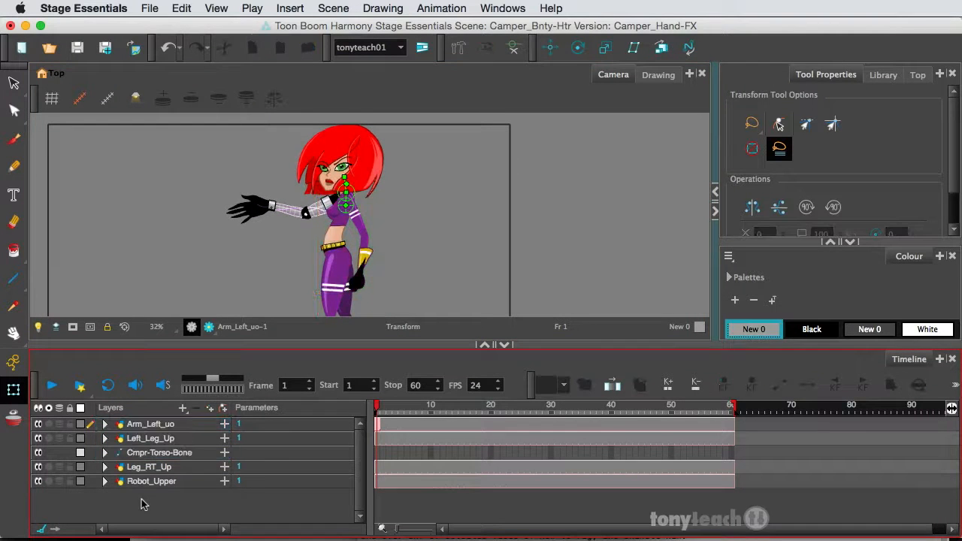
pyautogui.click(184, 426)
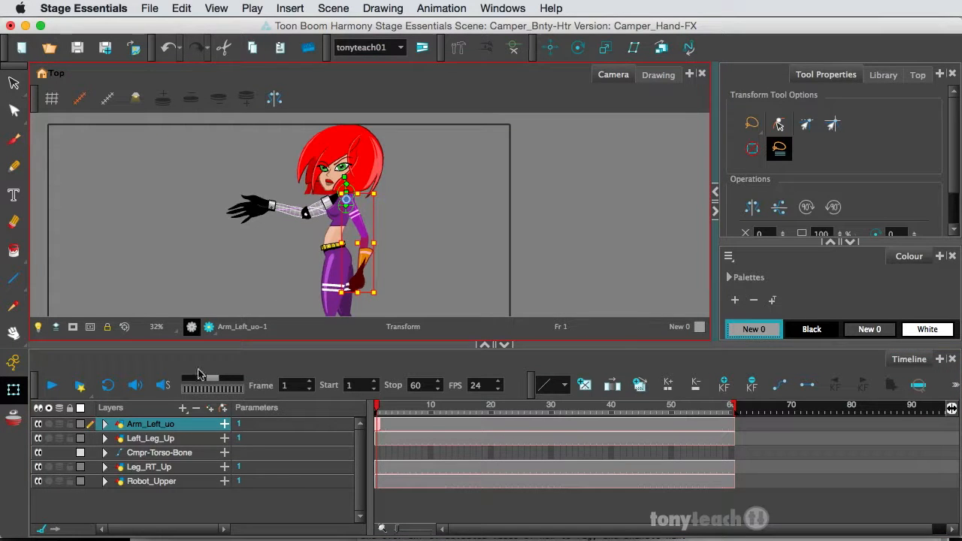
pyautogui.click(161, 451)
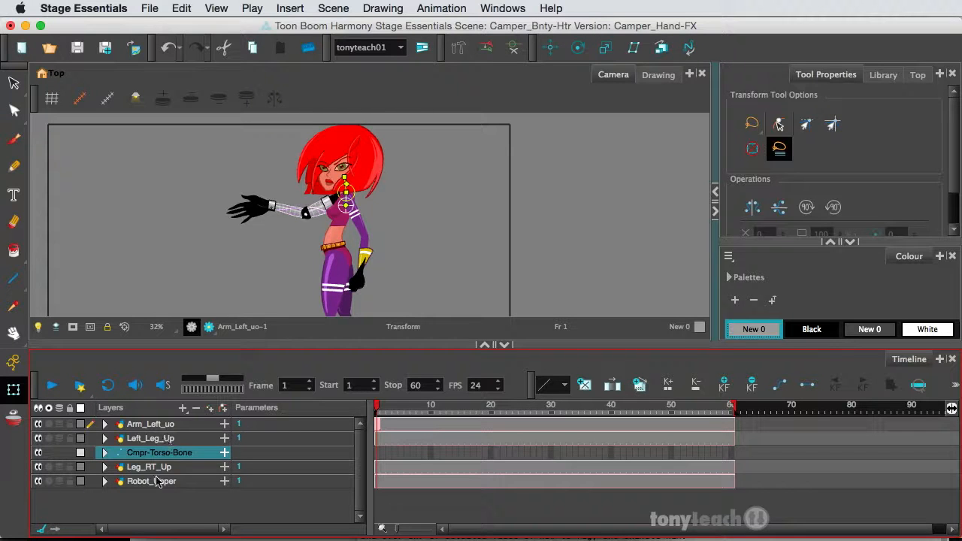
pyautogui.click(158, 454)
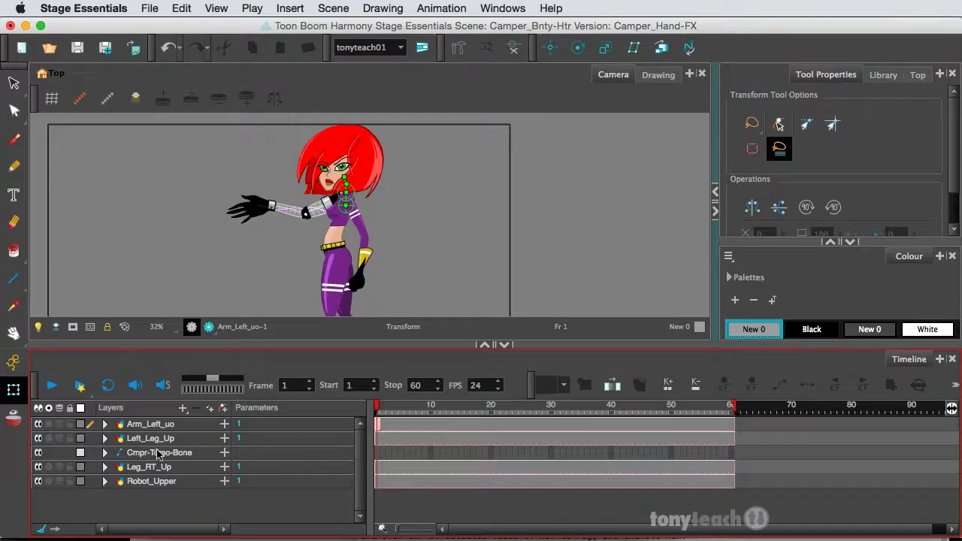
# Add a parent peg to the Cmpr-Torso-Bone layer and rename the peg Cmpr-Upr-Body-P
pyautogui.click(158, 454)
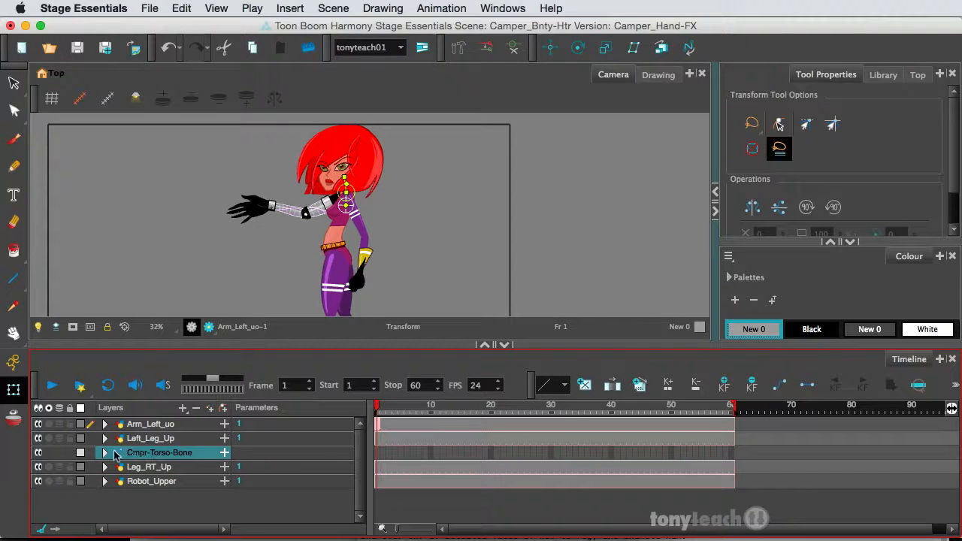
pyautogui.click(218, 409)
pyautogui.doubleClick(172, 454)
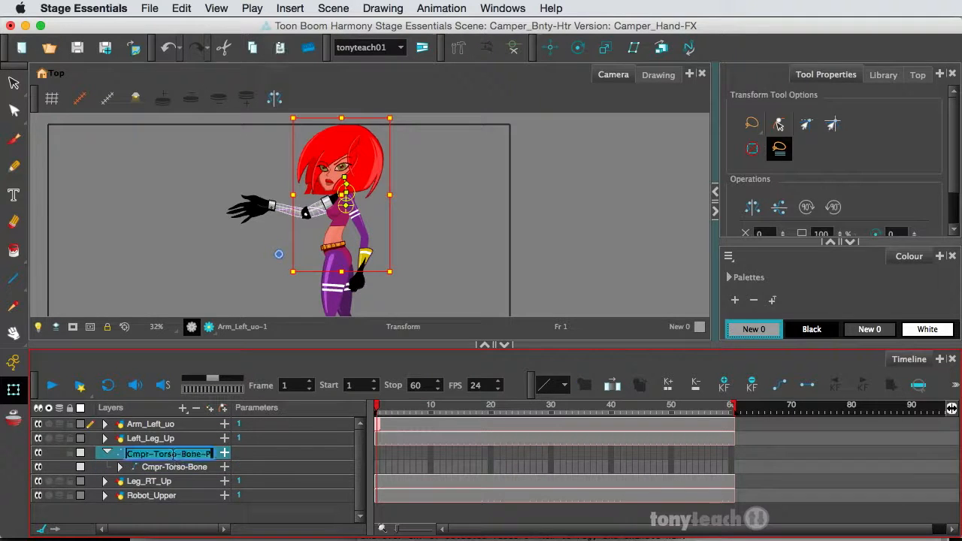
pyautogui.moveTo(202, 455); pyautogui.dragTo(125, 444)
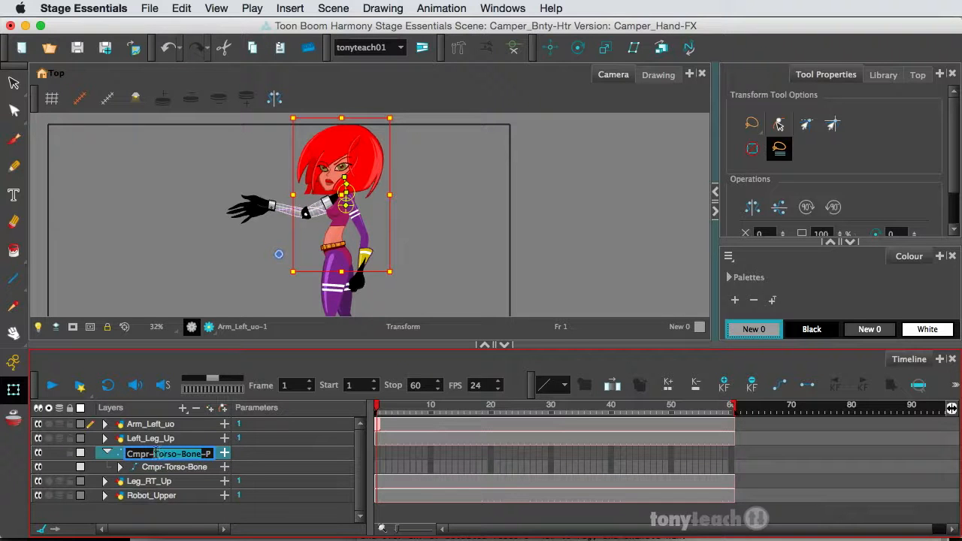
pyautogui.write('H')
pyautogui.write('pr')
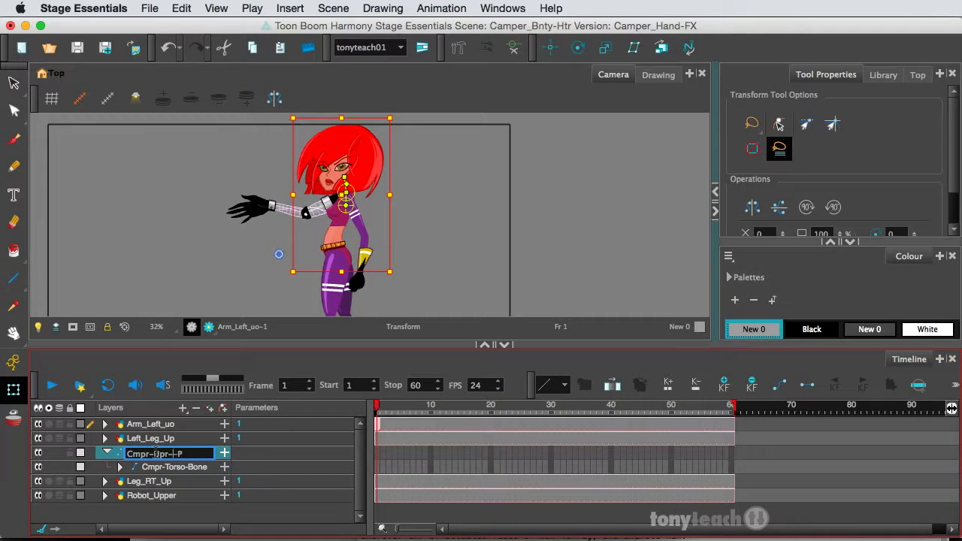
pyautogui.write('Body')
pyautogui.click(139, 509)
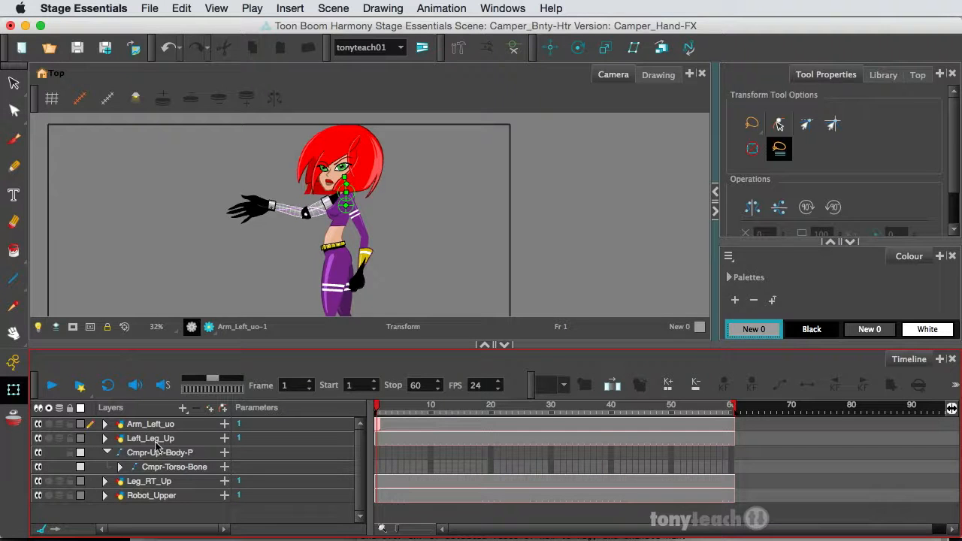
# Parent the Arm_Left_uo and Robot_Upper layers to the Cmpr-Upr-Body-P peg
pyautogui.click(154, 426)
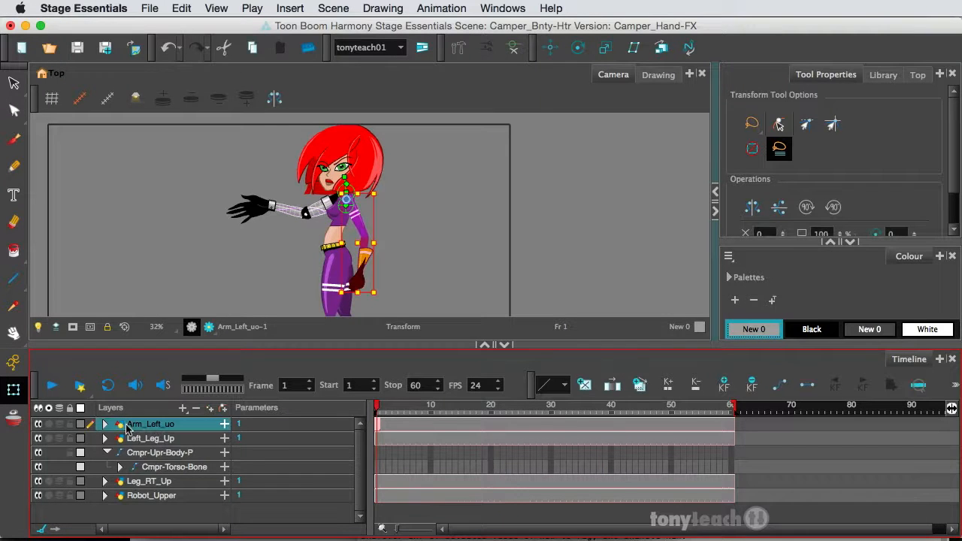
pyautogui.moveTo(122, 427); pyautogui.dragTo(117, 465)
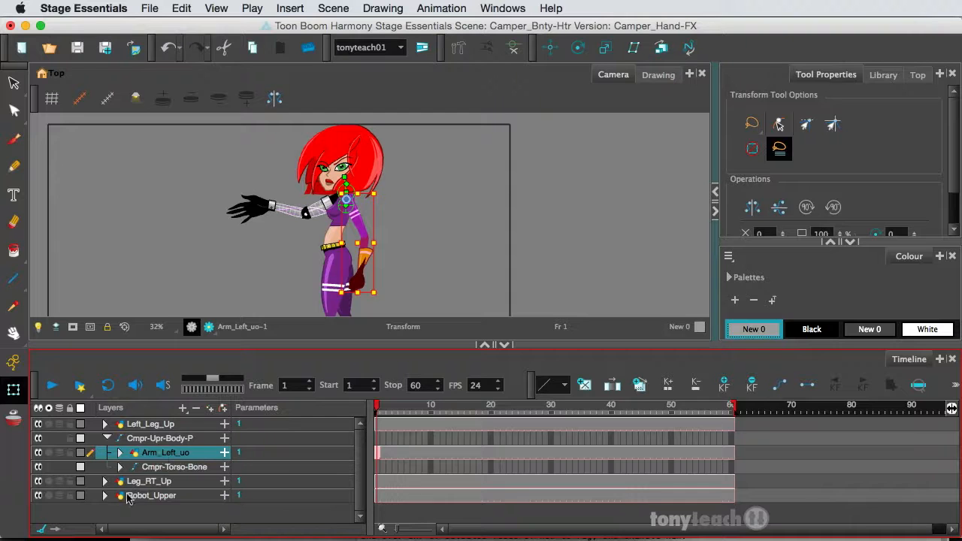
pyautogui.click(128, 497)
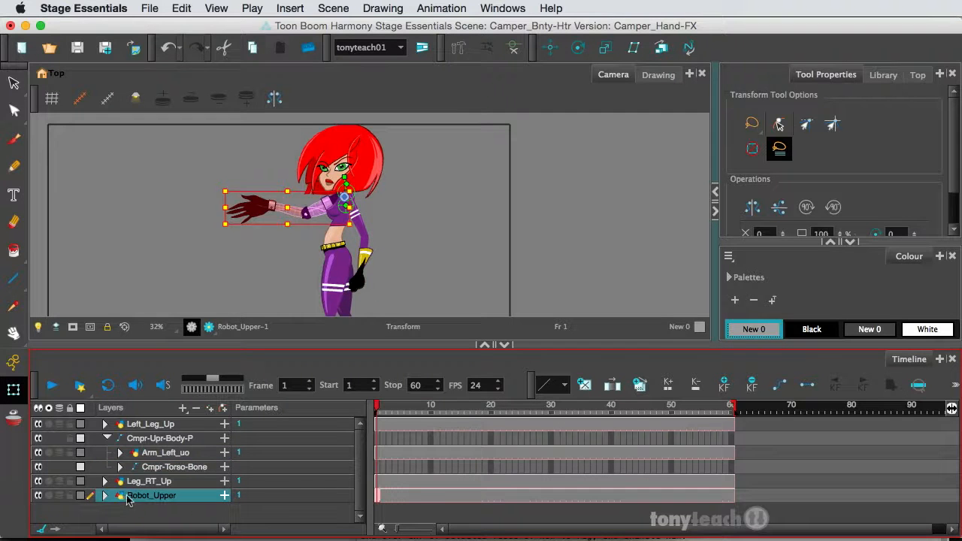
pyautogui.moveTo(129, 499); pyautogui.dragTo(131, 450)
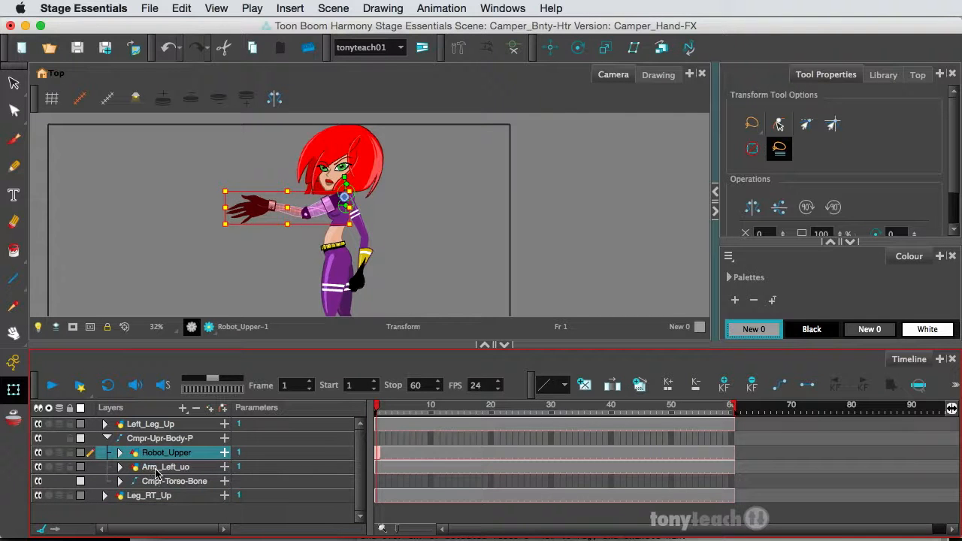
# Move the Arm_Left_uo and Cmpr-Torso-Bone layers above Robot_Upper within the peg and clear the selection
pyautogui.click(156, 467)
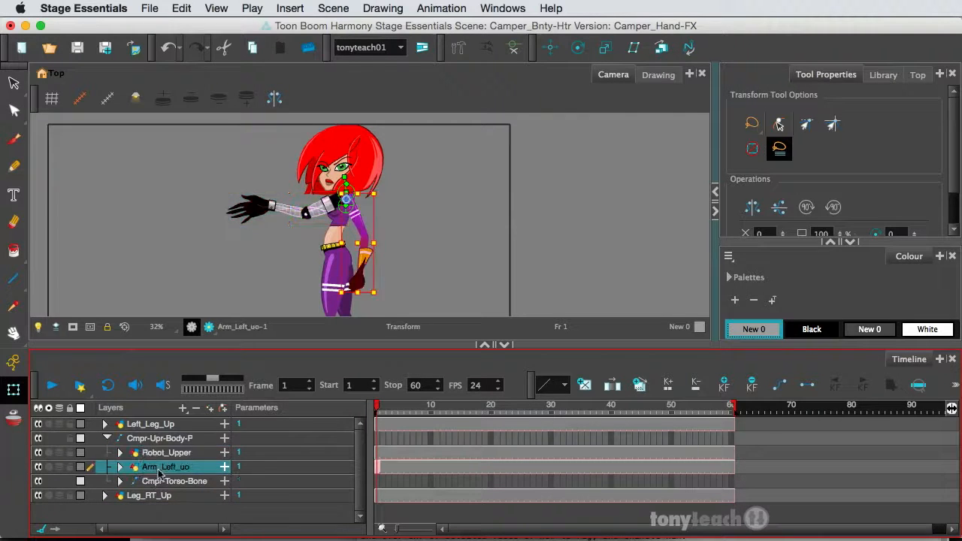
pyautogui.keyDown('shift'); pyautogui.click(158, 483); pyautogui.keyUp('shift')
pyautogui.moveTo(162, 469); pyautogui.dragTo(162, 449)
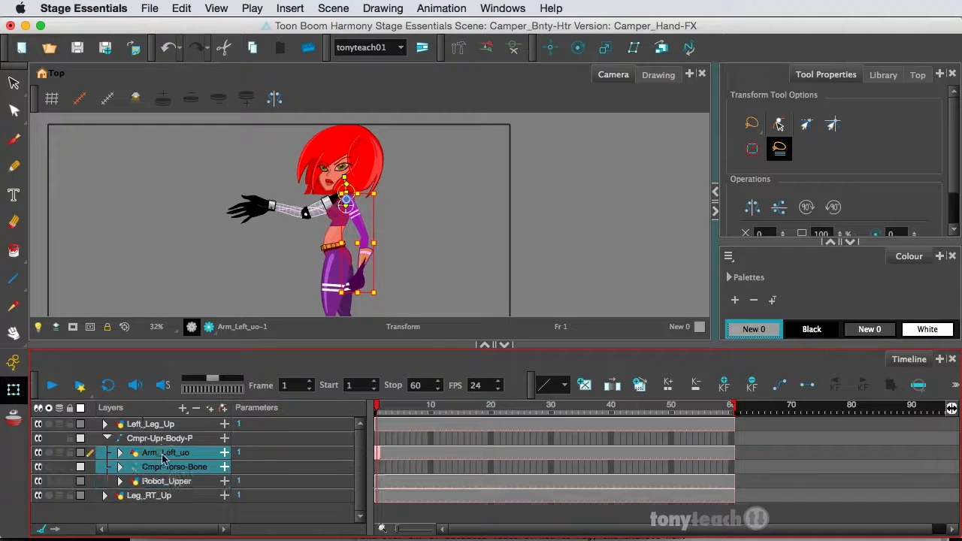
pyautogui.click(154, 513)
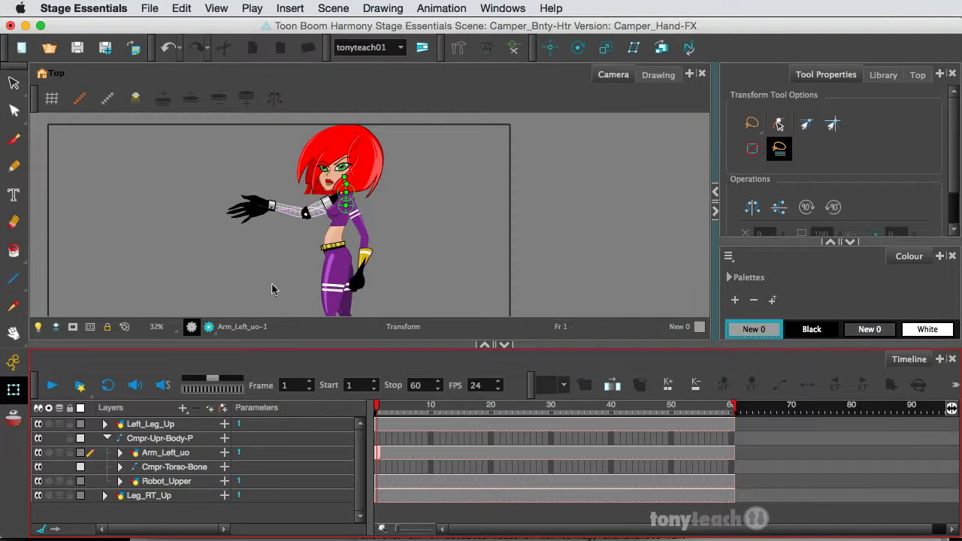
# Rotate the left arm at the shoulder forward across the body and up above the head
pyautogui.scroll(1, 279, 251)
pyautogui.moveTo(481, 208); pyautogui.dragTo(464, 280)
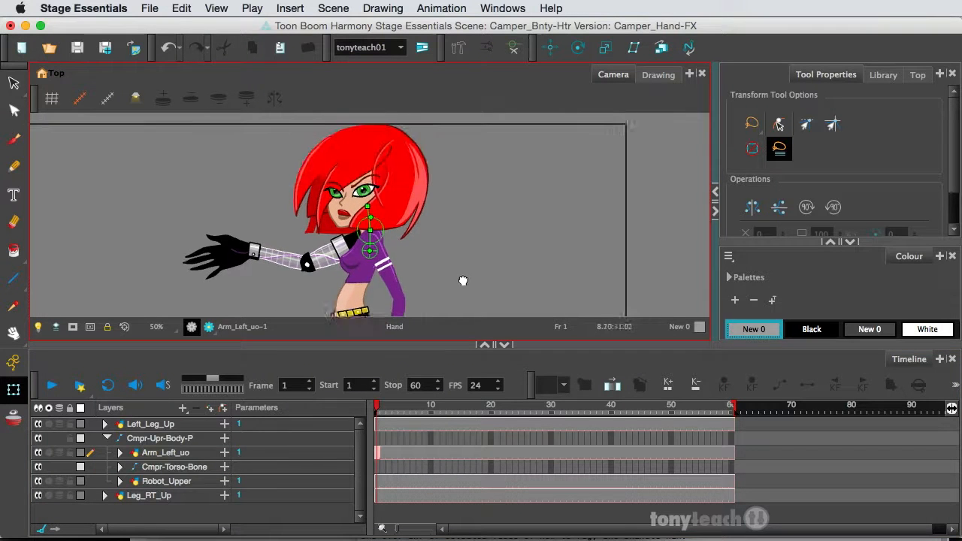
pyautogui.click(168, 454)
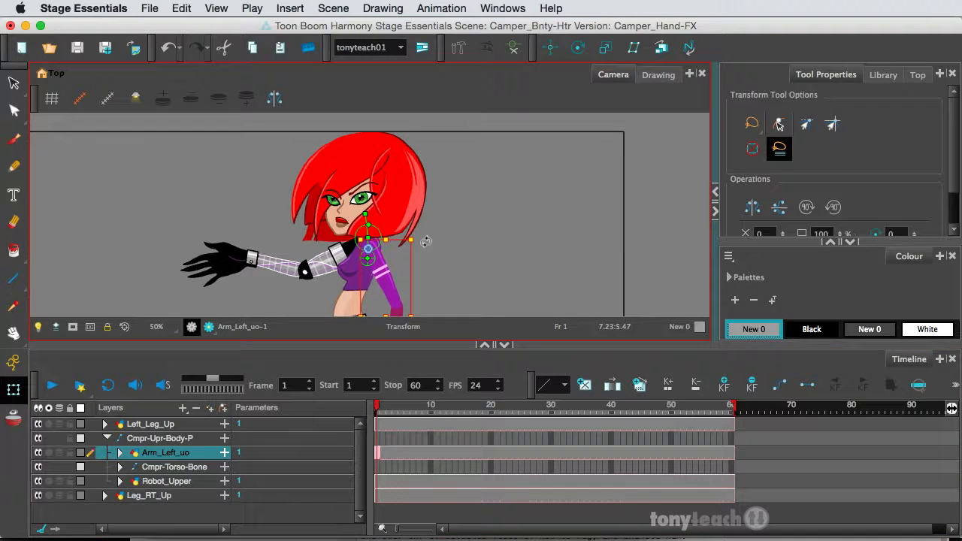
pyautogui.moveTo(425, 241); pyautogui.dragTo(423, 294)
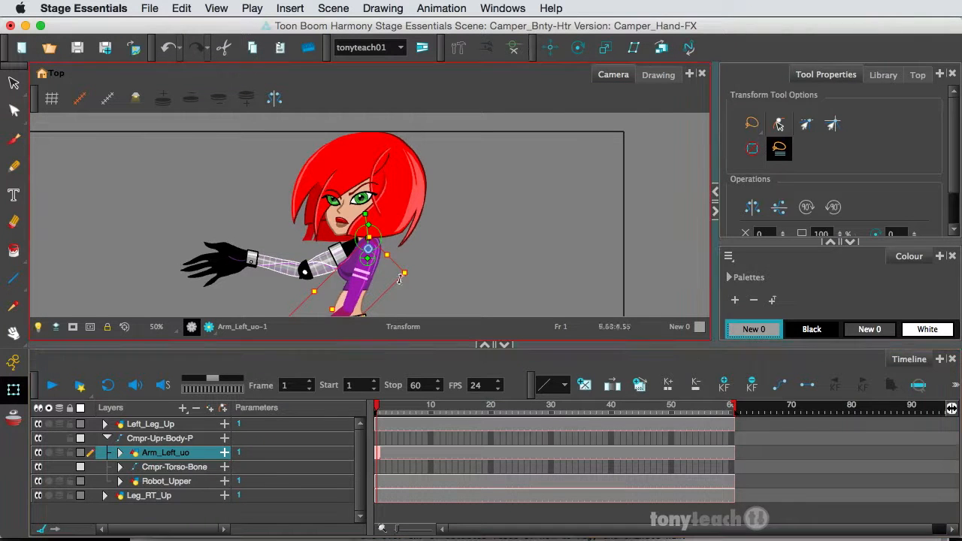
pyautogui.moveTo(408, 275); pyautogui.dragTo(337, 232)
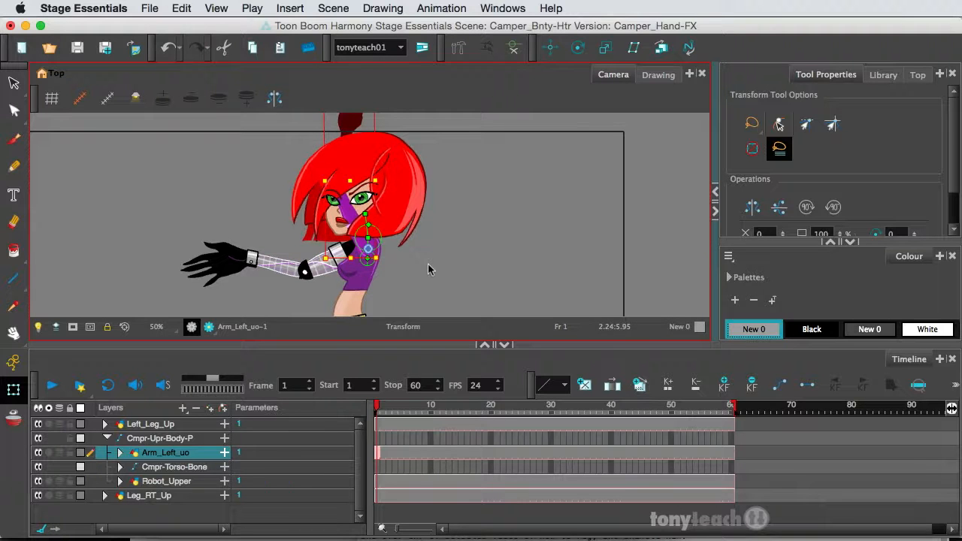
# Hide the deformation controls and rotate the left arm at the shoulder until it extends out behind the body
pyautogui.click(517, 50)
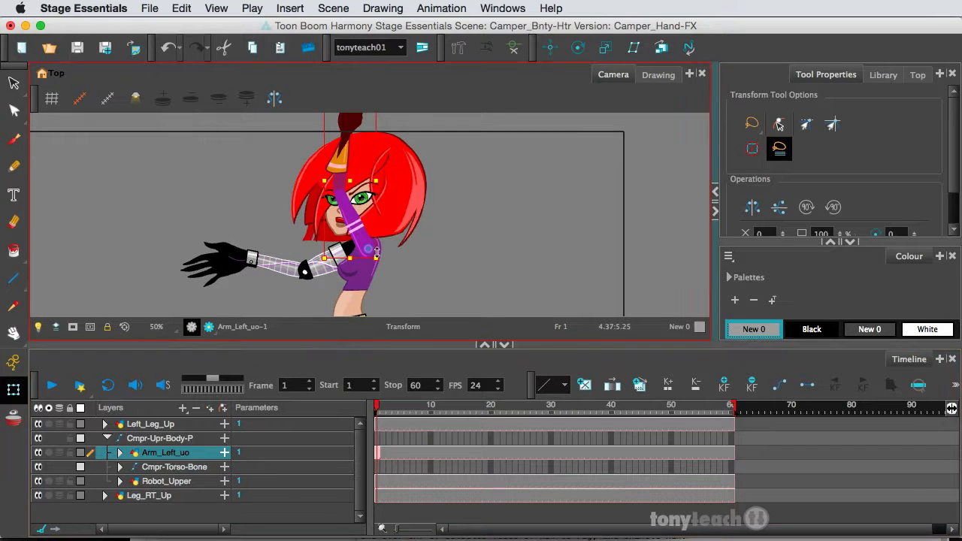
pyautogui.moveTo(378, 269); pyautogui.dragTo(251, 210)
# Rotate the robotic arm slightly down at the shoulder and collapse the Cmpr-Upr-Body-P peg's layers
pyautogui.click(316, 268)
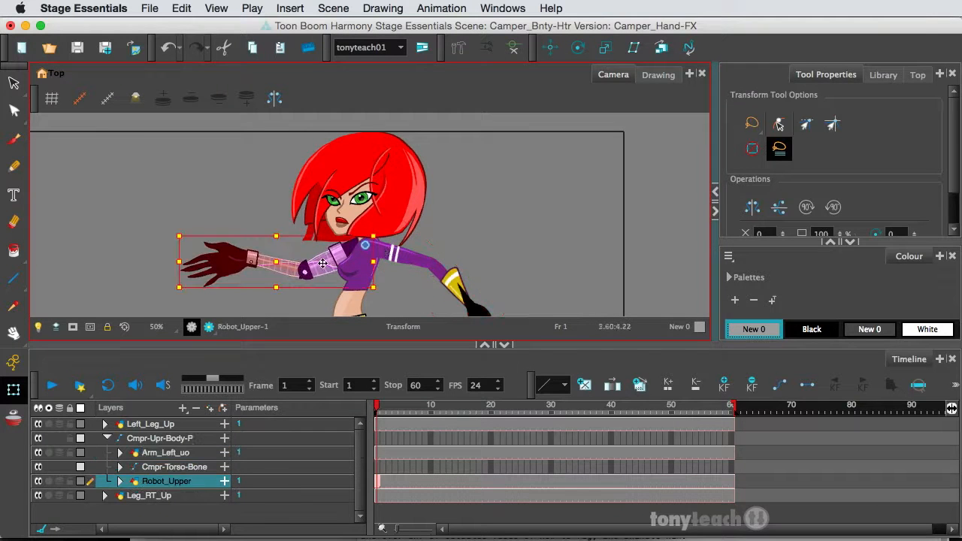
pyautogui.moveTo(384, 237)
pyautogui.mouseDown()
pyautogui.moveTo(393, 281)
pyautogui.moveTo(388, 227)
pyautogui.mouseUp()
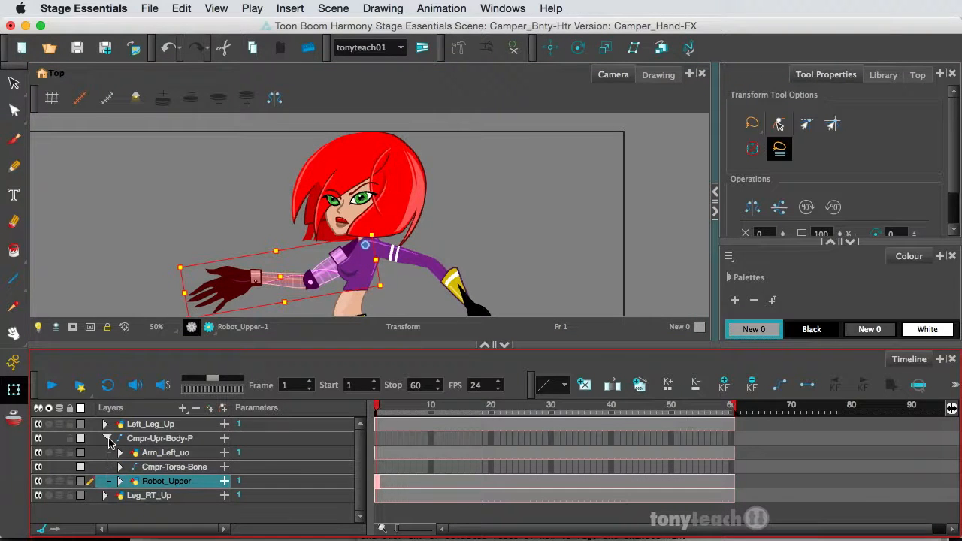
pyautogui.click(108, 441)
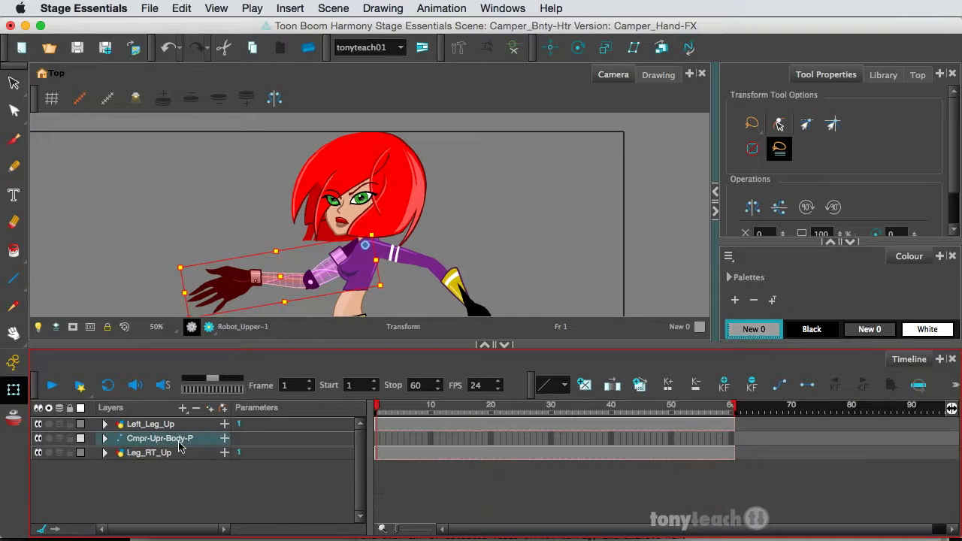
# Move the rotation pivot of the Cmpr-Upr-Body-P peg to the character's hips and return to the Transform tool
pyautogui.press('2')
pyautogui.press('2')
pyautogui.press('2')
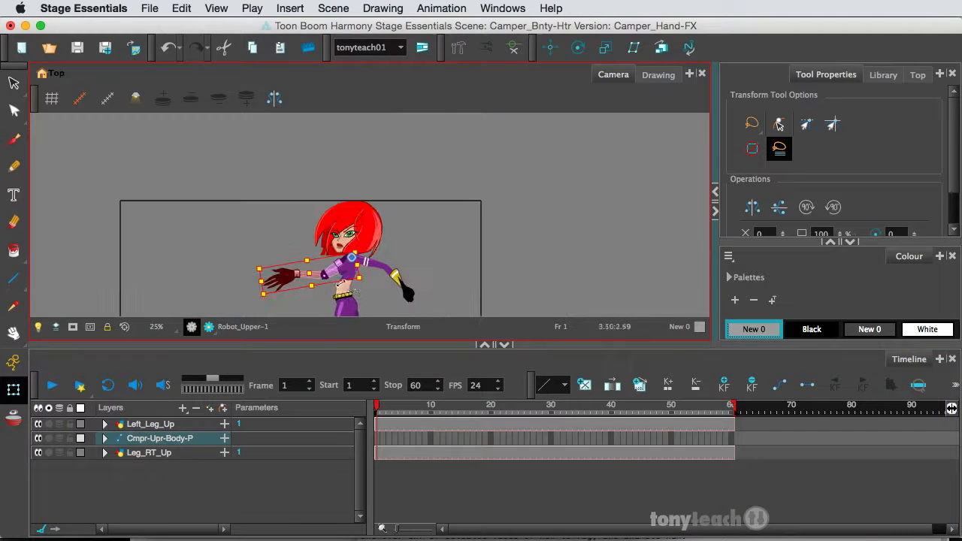
pyautogui.press('space')
pyautogui.moveTo(364, 292); pyautogui.dragTo(371, 203)
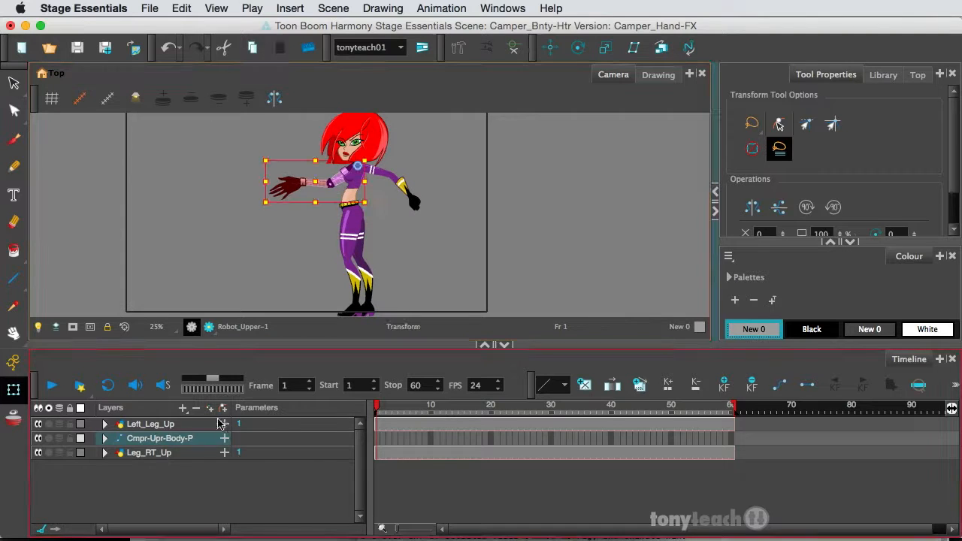
pyautogui.doubleClick(197, 440)
pyautogui.press('Return')
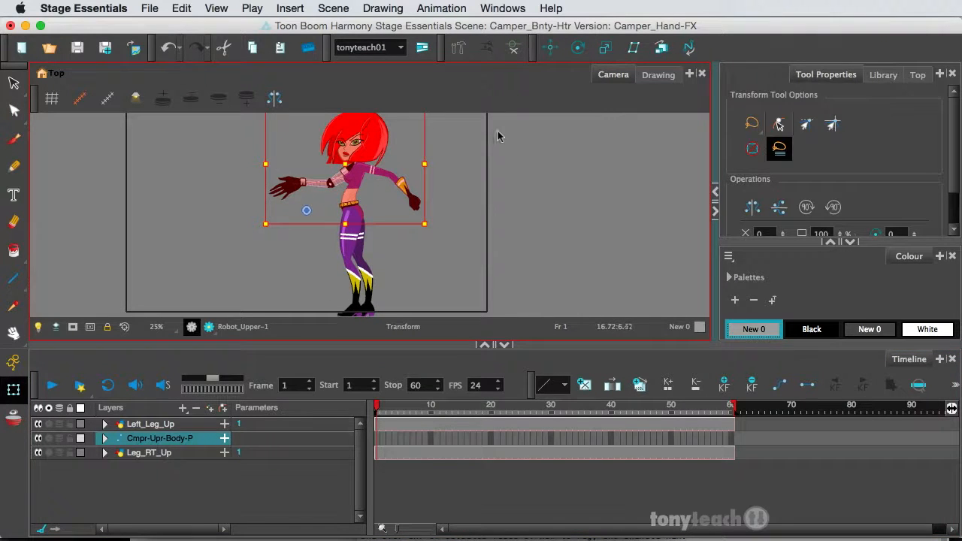
pyautogui.click(578, 49)
pyautogui.moveTo(307, 212); pyautogui.dragTo(353, 213)
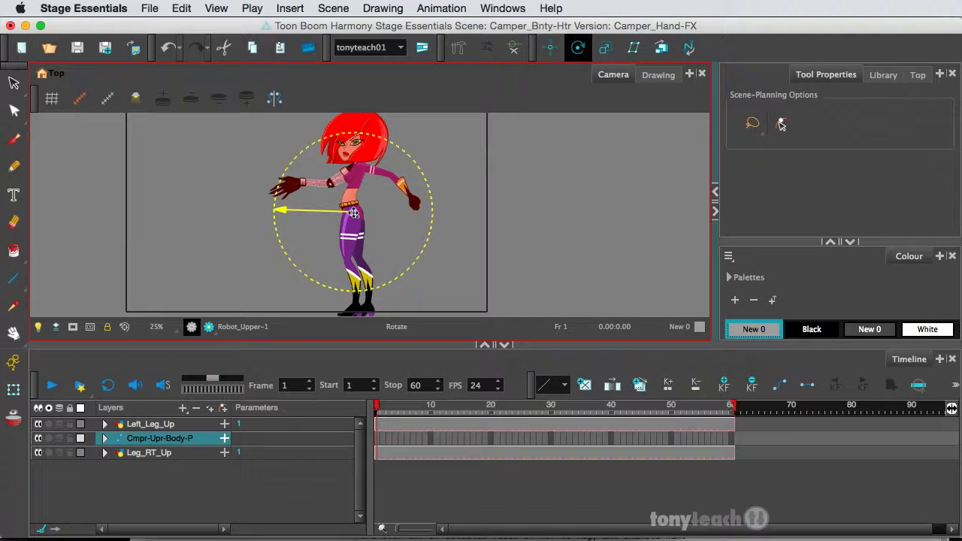
pyautogui.click(13, 390)
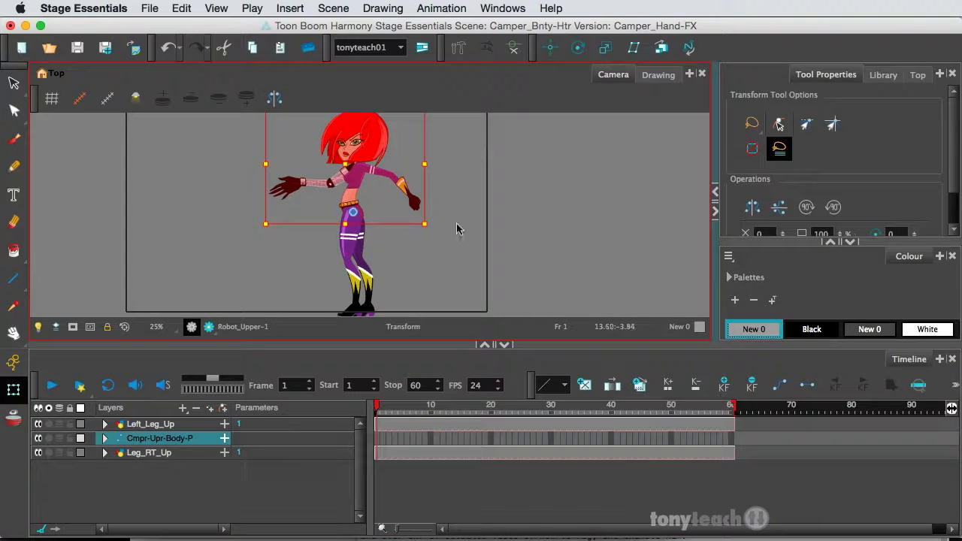
# Try rotating the upper body forward about the hip pivot, undo the rotation and clear the selection
pyautogui.press('space')
pyautogui.moveTo(452, 201); pyautogui.dragTo(464, 253)
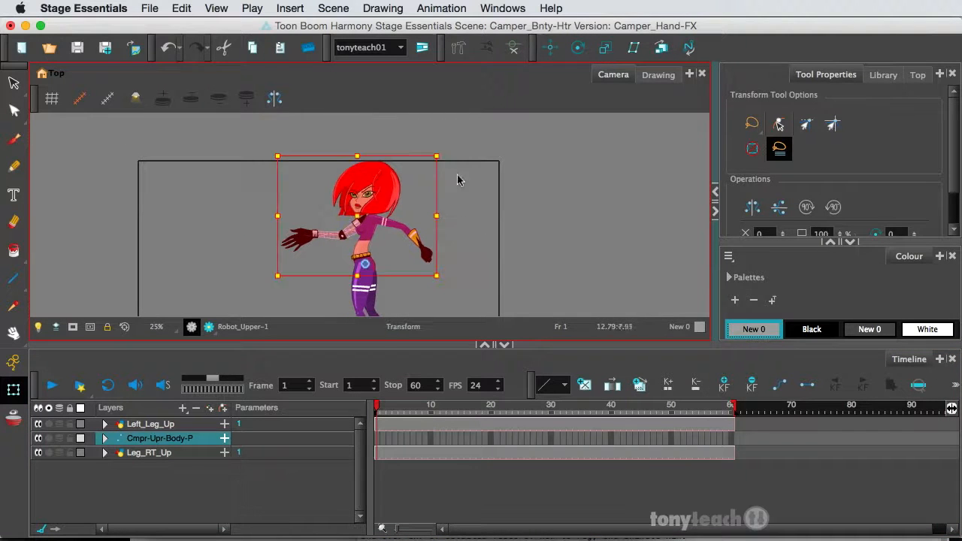
pyautogui.moveTo(449, 159); pyautogui.dragTo(407, 178)
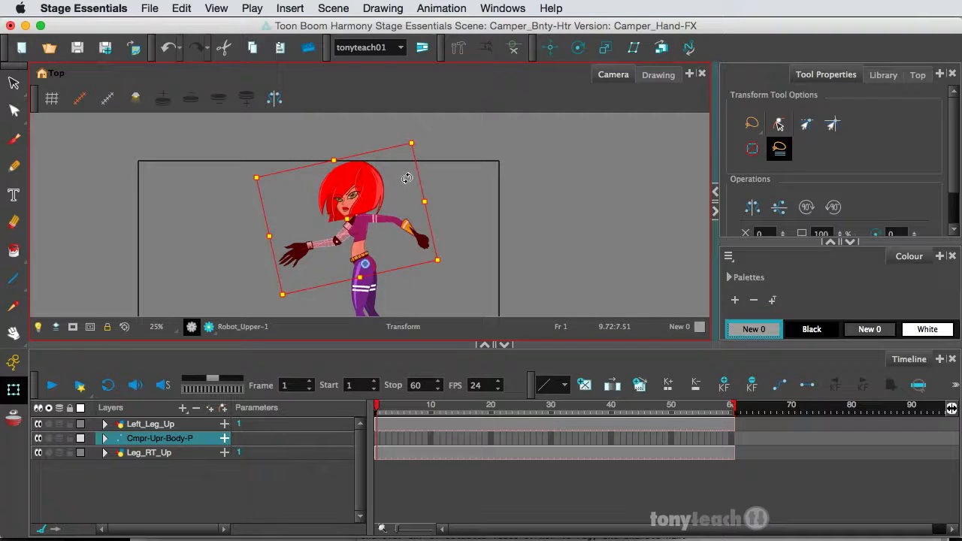
pyautogui.click(180, 498)
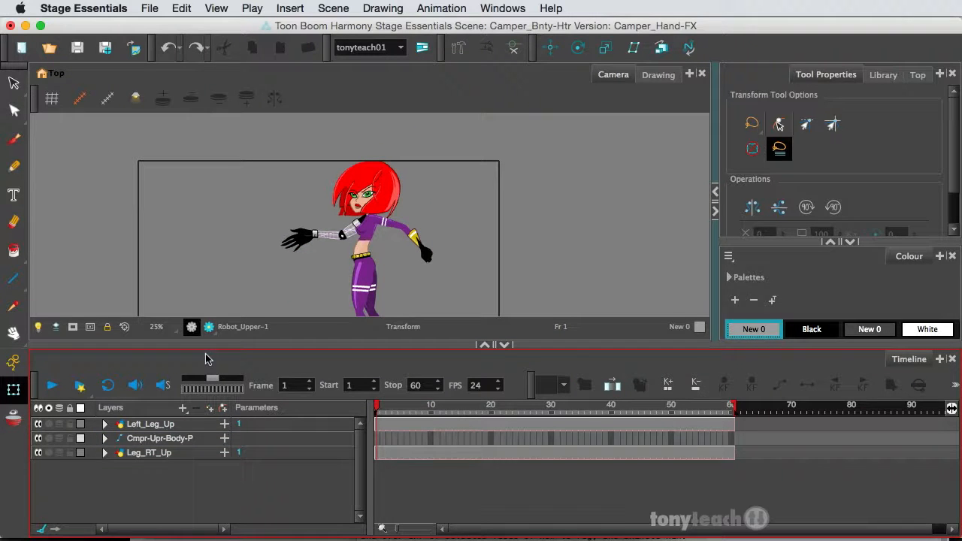
# Add a parent peg to the Left_Leg_Up layer and rename the peg Cmpr-Master-P
pyautogui.click(160, 426)
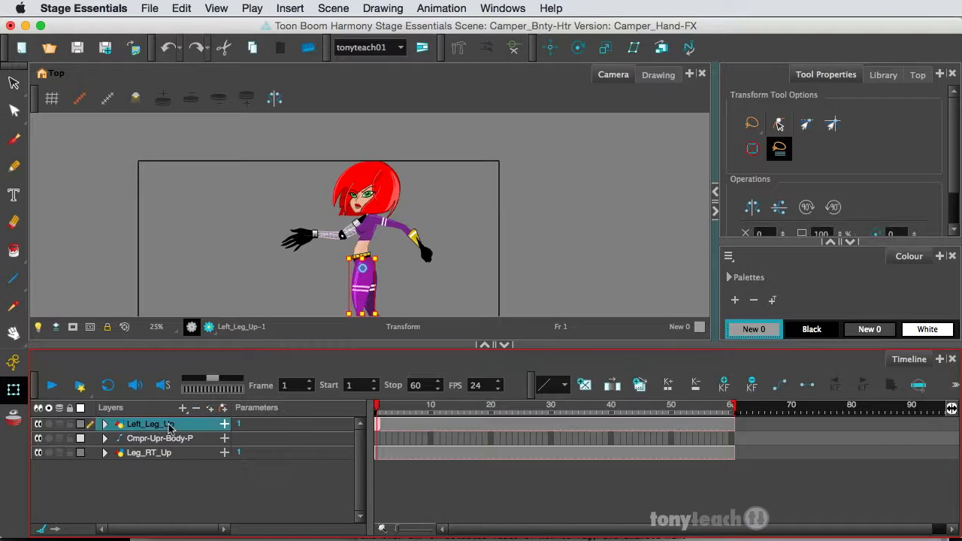
pyautogui.click(223, 412)
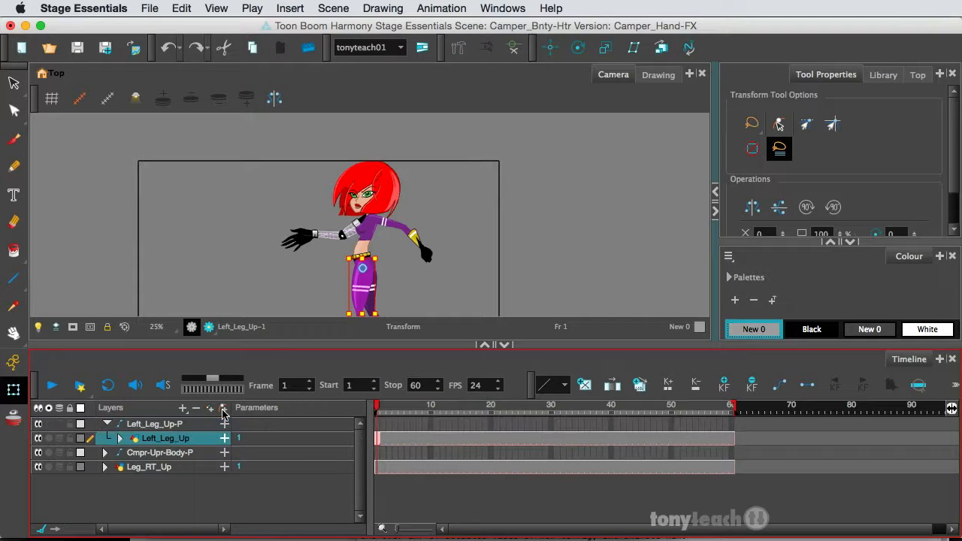
pyautogui.click(138, 426)
pyautogui.doubleClick(147, 426)
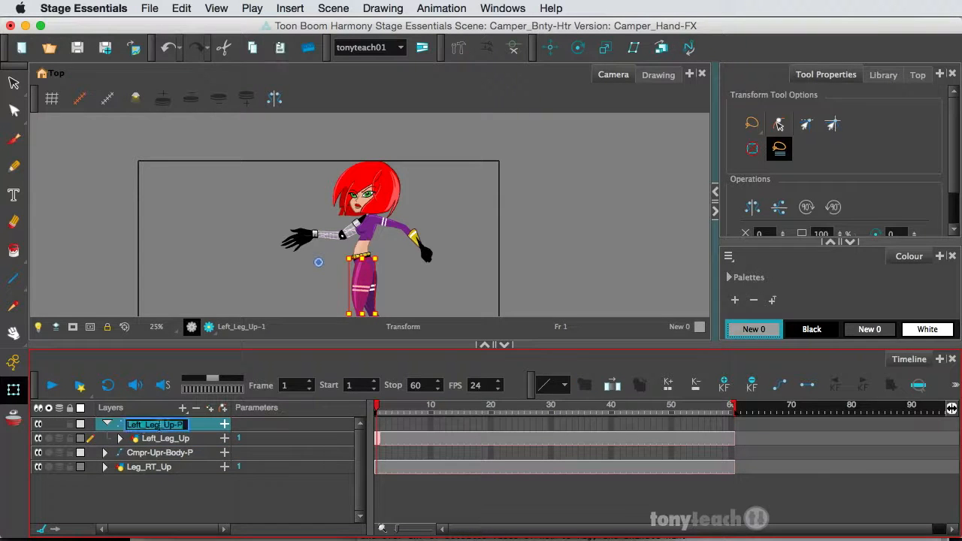
pyautogui.moveTo(174, 425); pyautogui.dragTo(92, 427)
pyautogui.write('C')
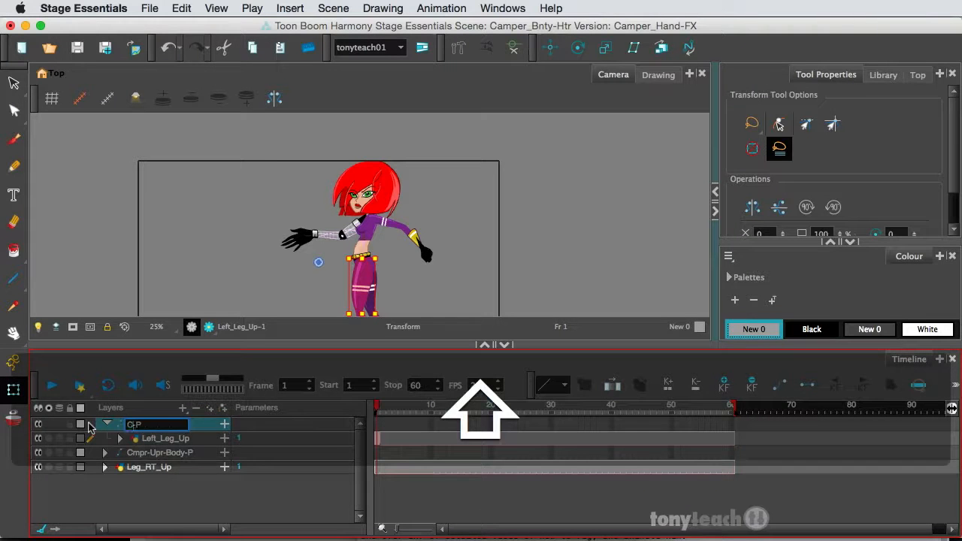
pyautogui.write('mpr')
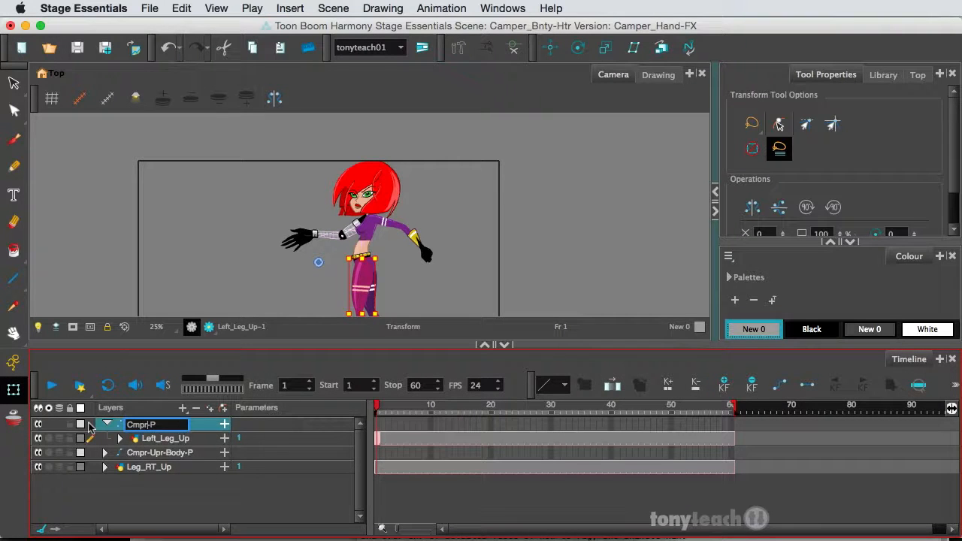
pyautogui.write('-Mas')
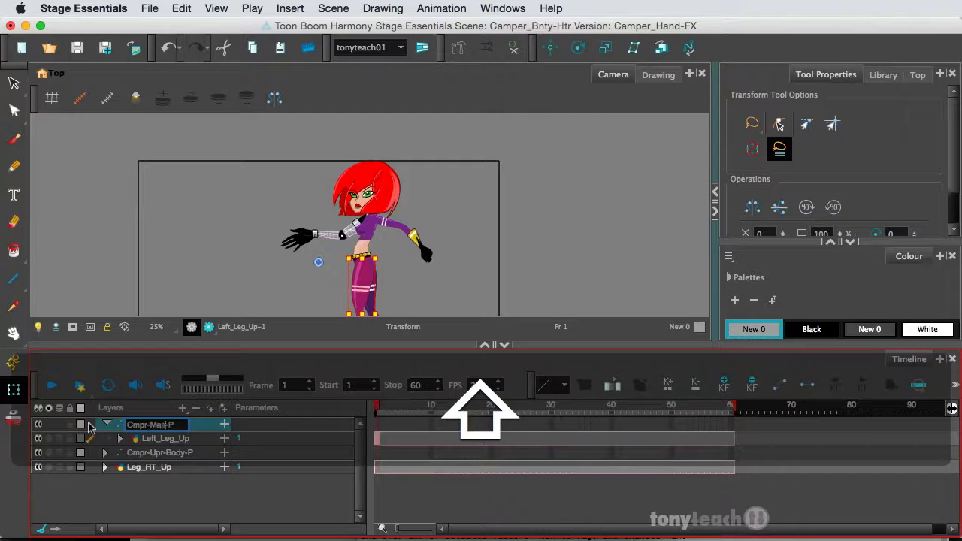
pyautogui.write('ter')
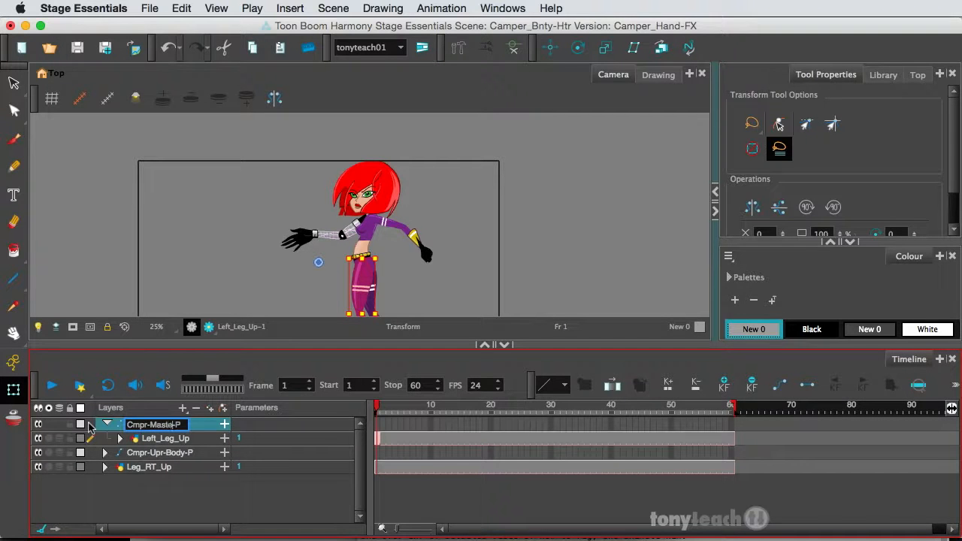
pyautogui.click(170, 496)
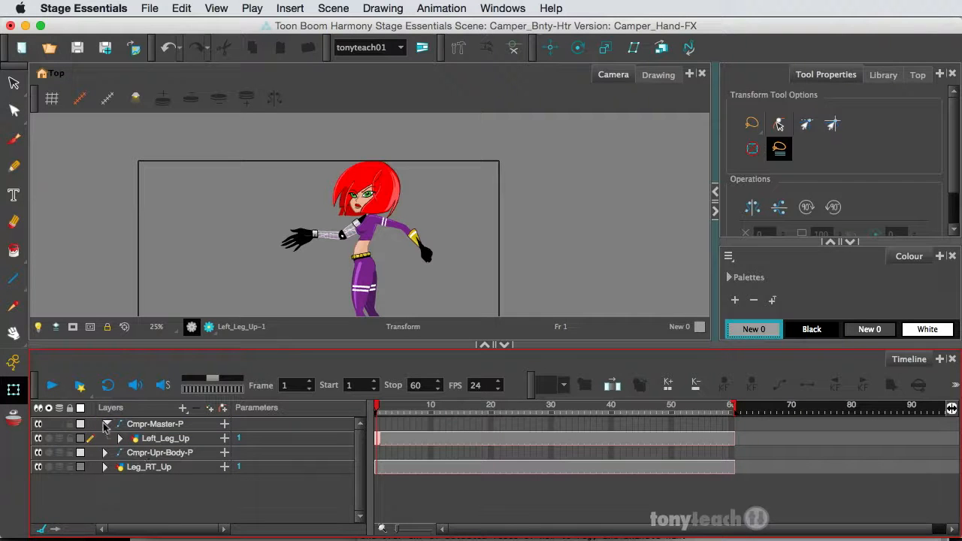
# Parent the Cmpr-Upr-Body-P and Leg_RT_Up layers to the Cmpr-Master-P peg below Left_Leg_Up and clear the selection
pyautogui.click(141, 455)
pyautogui.keyDown('shift'); pyautogui.click(143, 466); pyautogui.keyUp('shift')
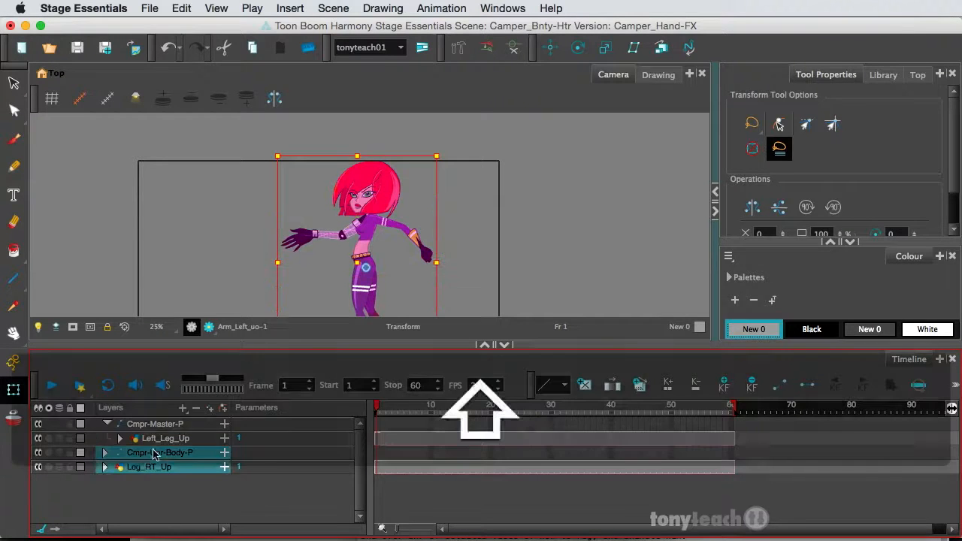
pyautogui.moveTo(154, 439); pyautogui.dragTo(160, 435)
pyautogui.click(156, 466)
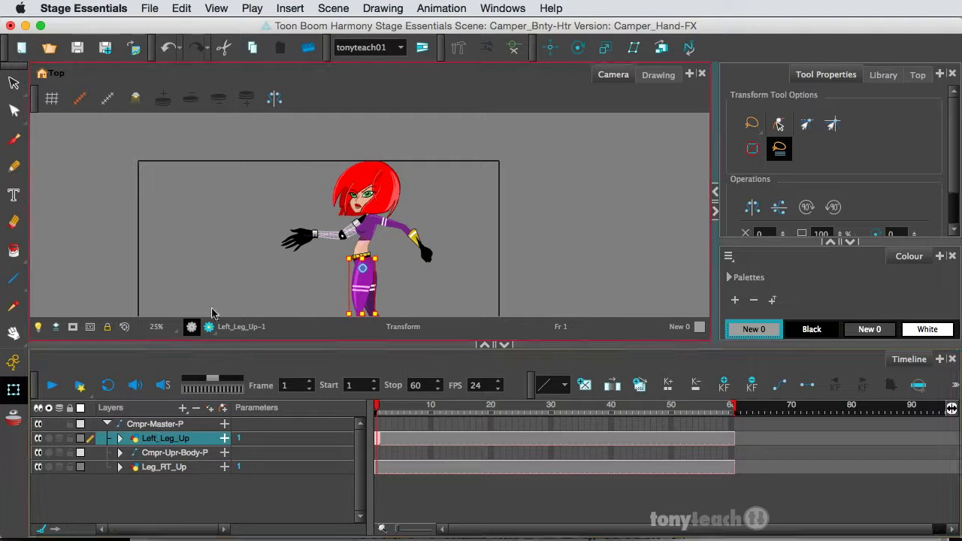
pyautogui.click(228, 286)
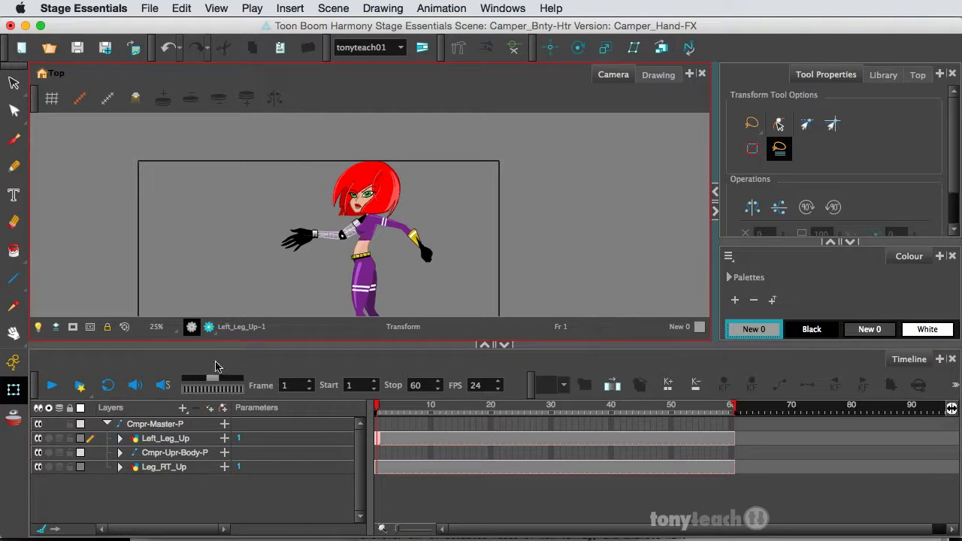
# Check the two leg layers and the upper-body peg in turn and collapse the Cmpr-Master-P hierarchy
pyautogui.click(166, 440)
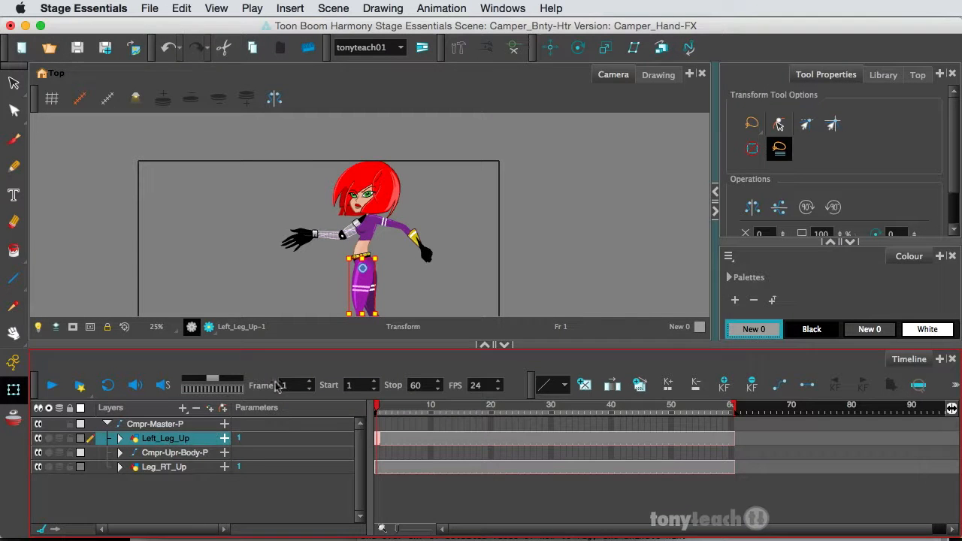
pyautogui.click(173, 453)
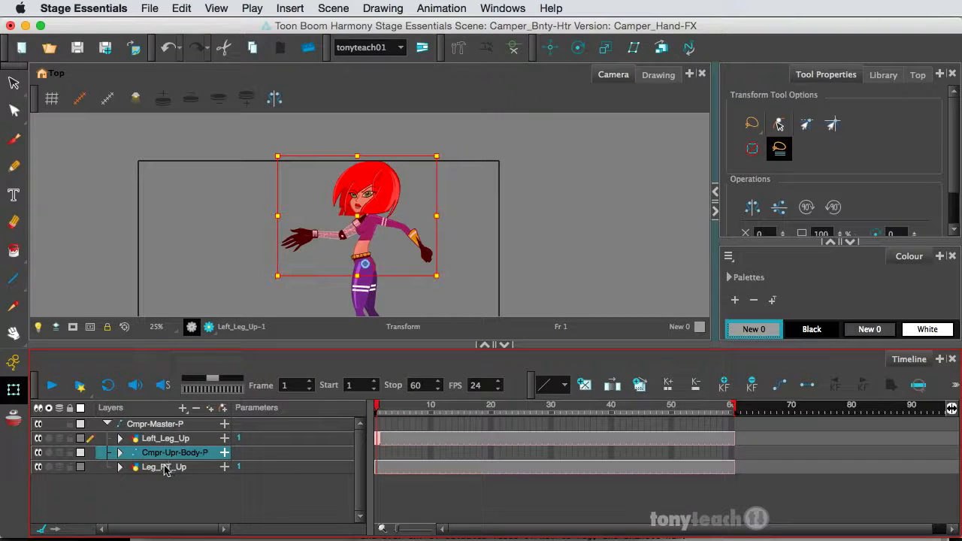
pyautogui.click(165, 469)
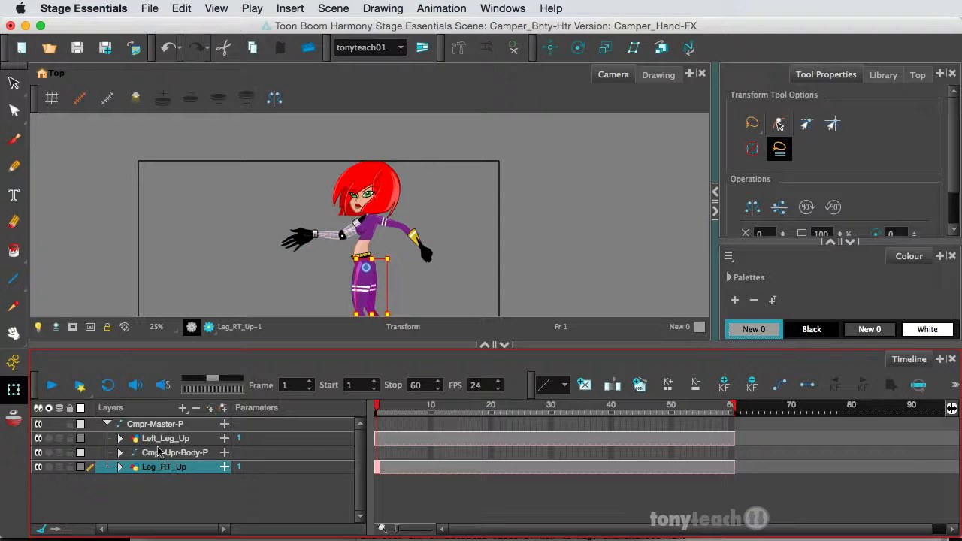
pyautogui.click(108, 424)
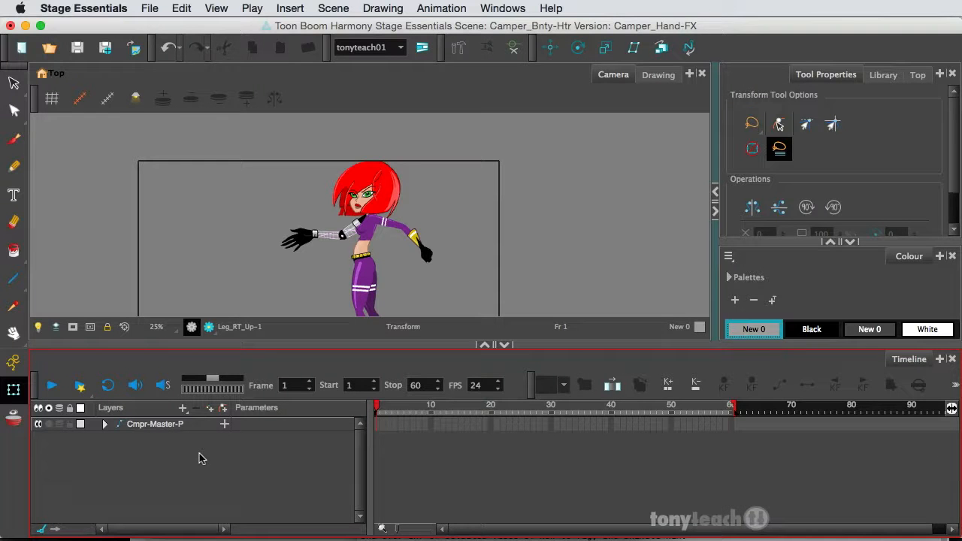
# Save the Cmpr-Master-P hierarchy as a template named Cmpr-Master-P.tpl in the AnatomyV3_Camper library folder
pyautogui.click(883, 75)
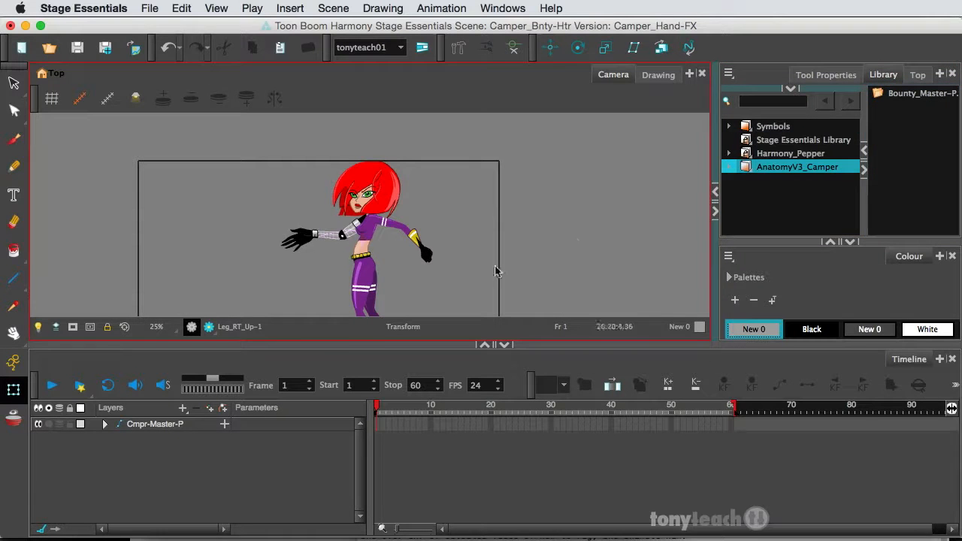
pyautogui.click(167, 426)
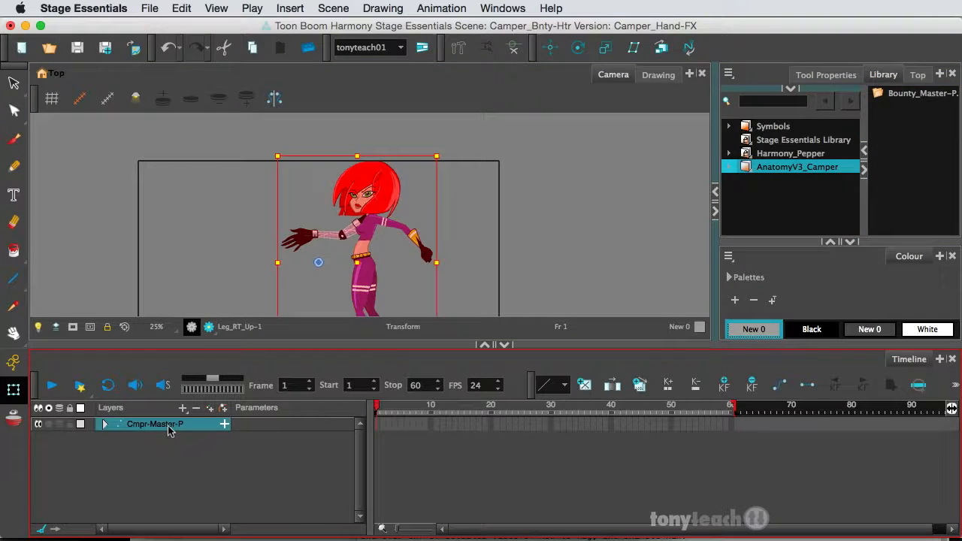
pyautogui.doubleClick(778, 167)
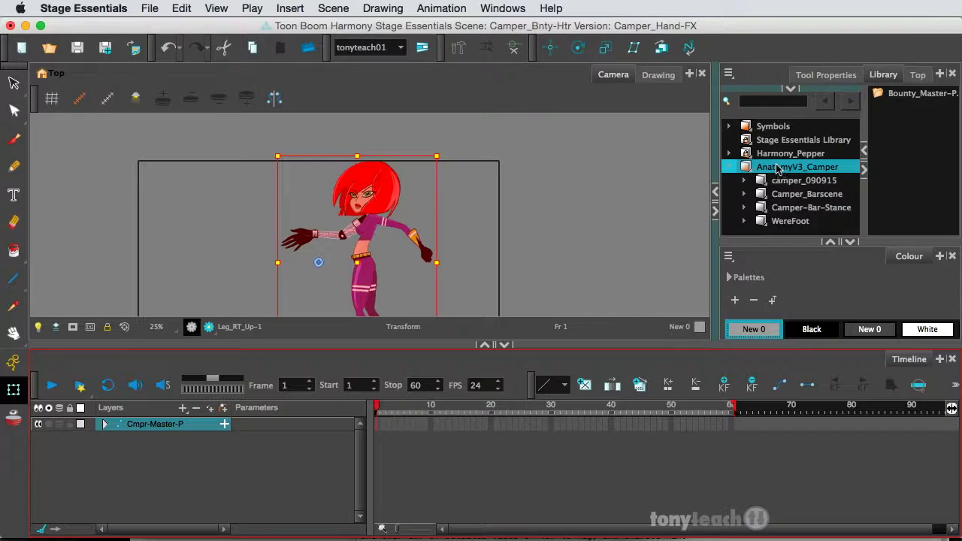
pyautogui.moveTo(778, 169); pyautogui.dragTo(780, 167)
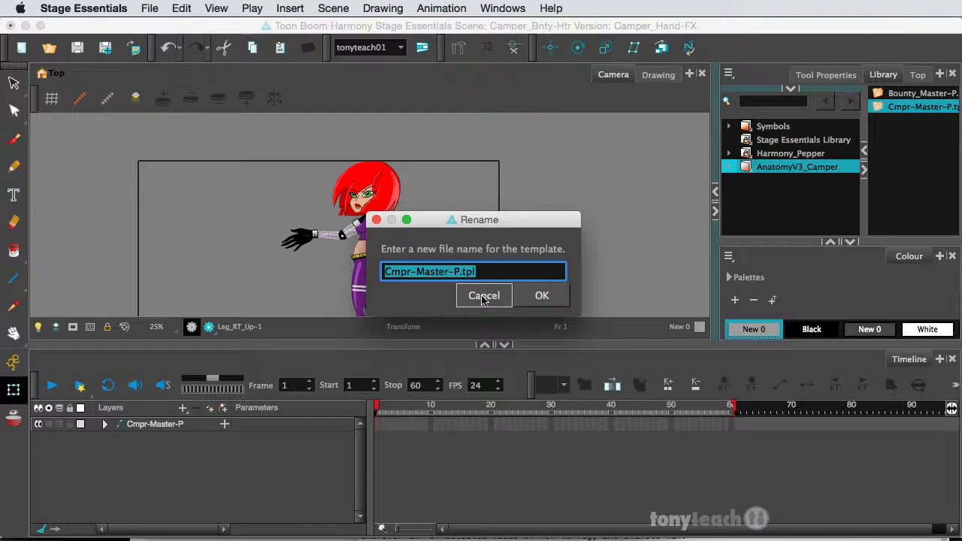
pyautogui.click(535, 298)
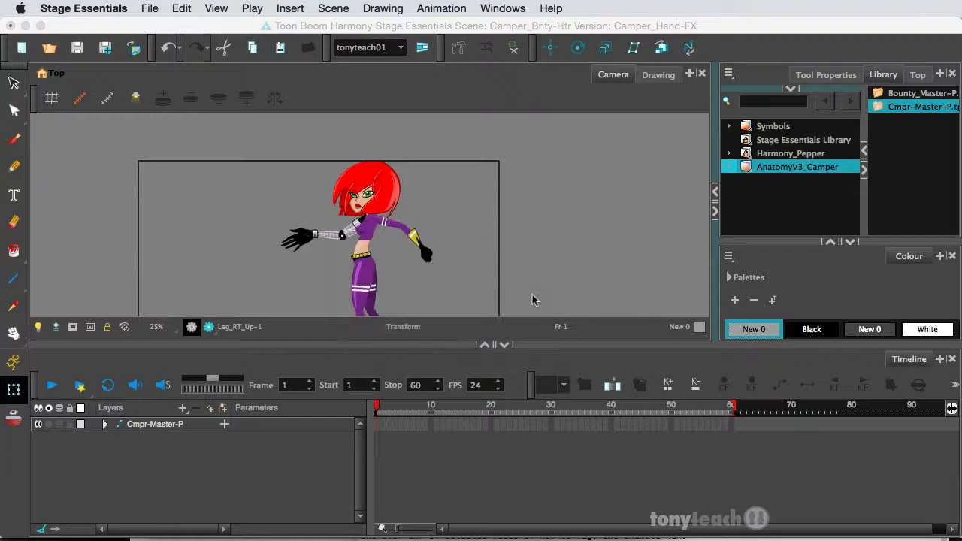